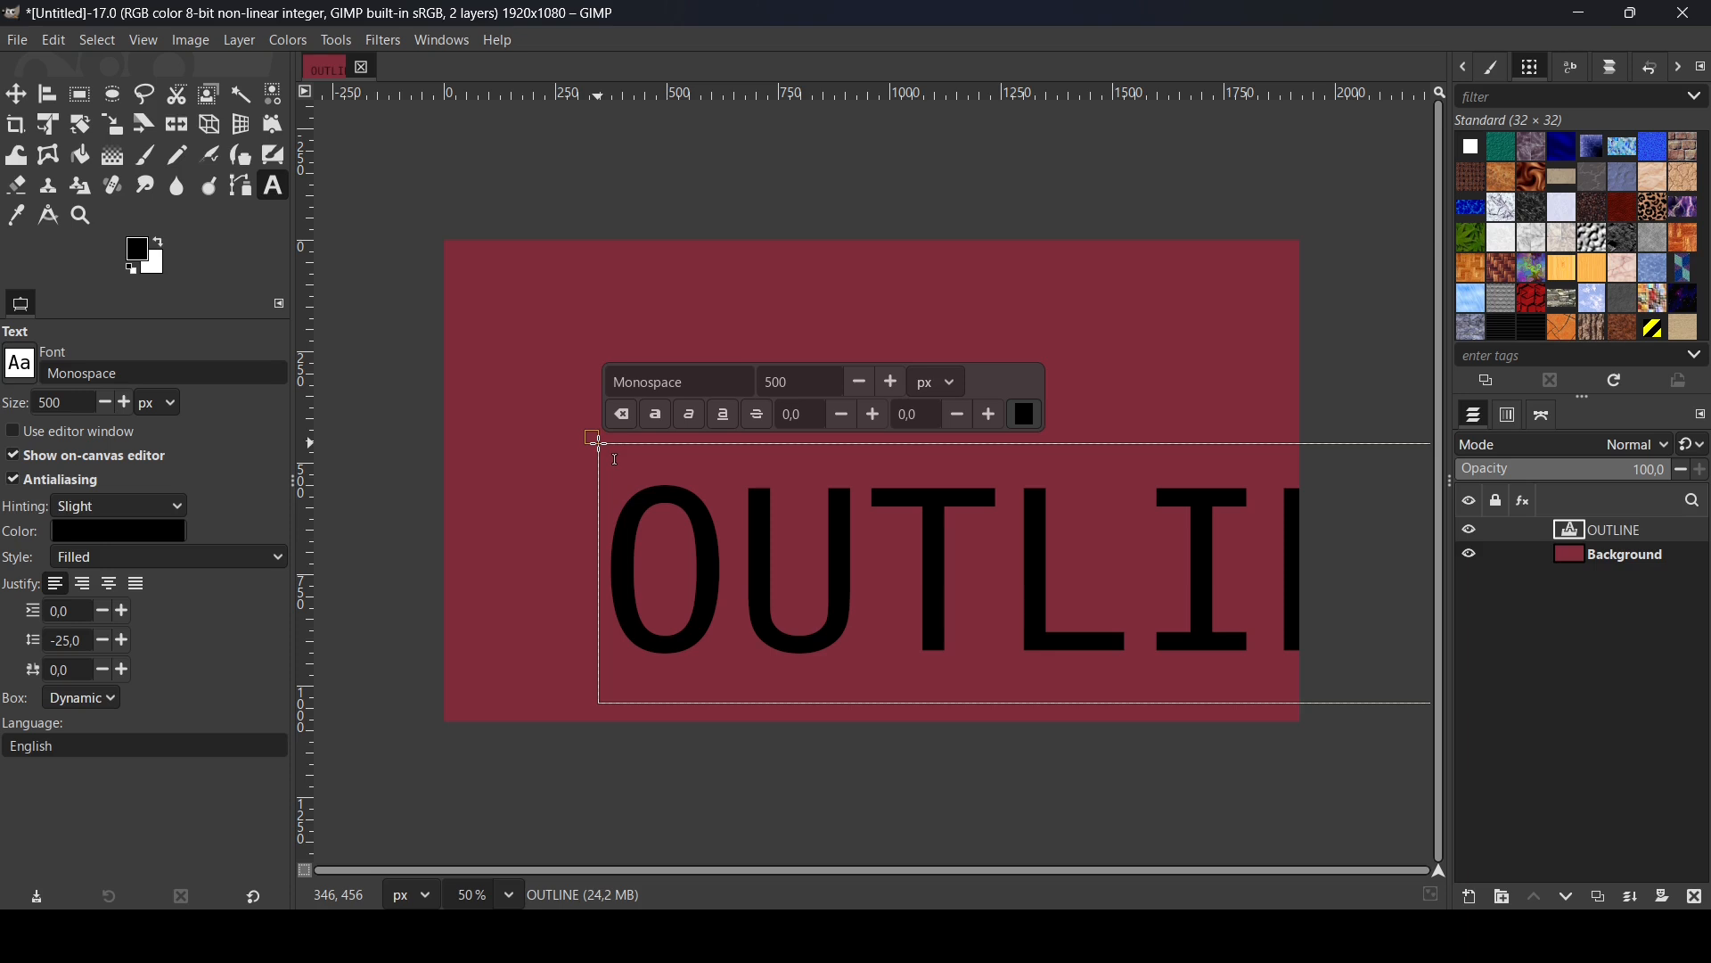
- Recolor all of the OUTLINE text to white (ffffff)
{"action": "key", "text": "ctrl+a"}
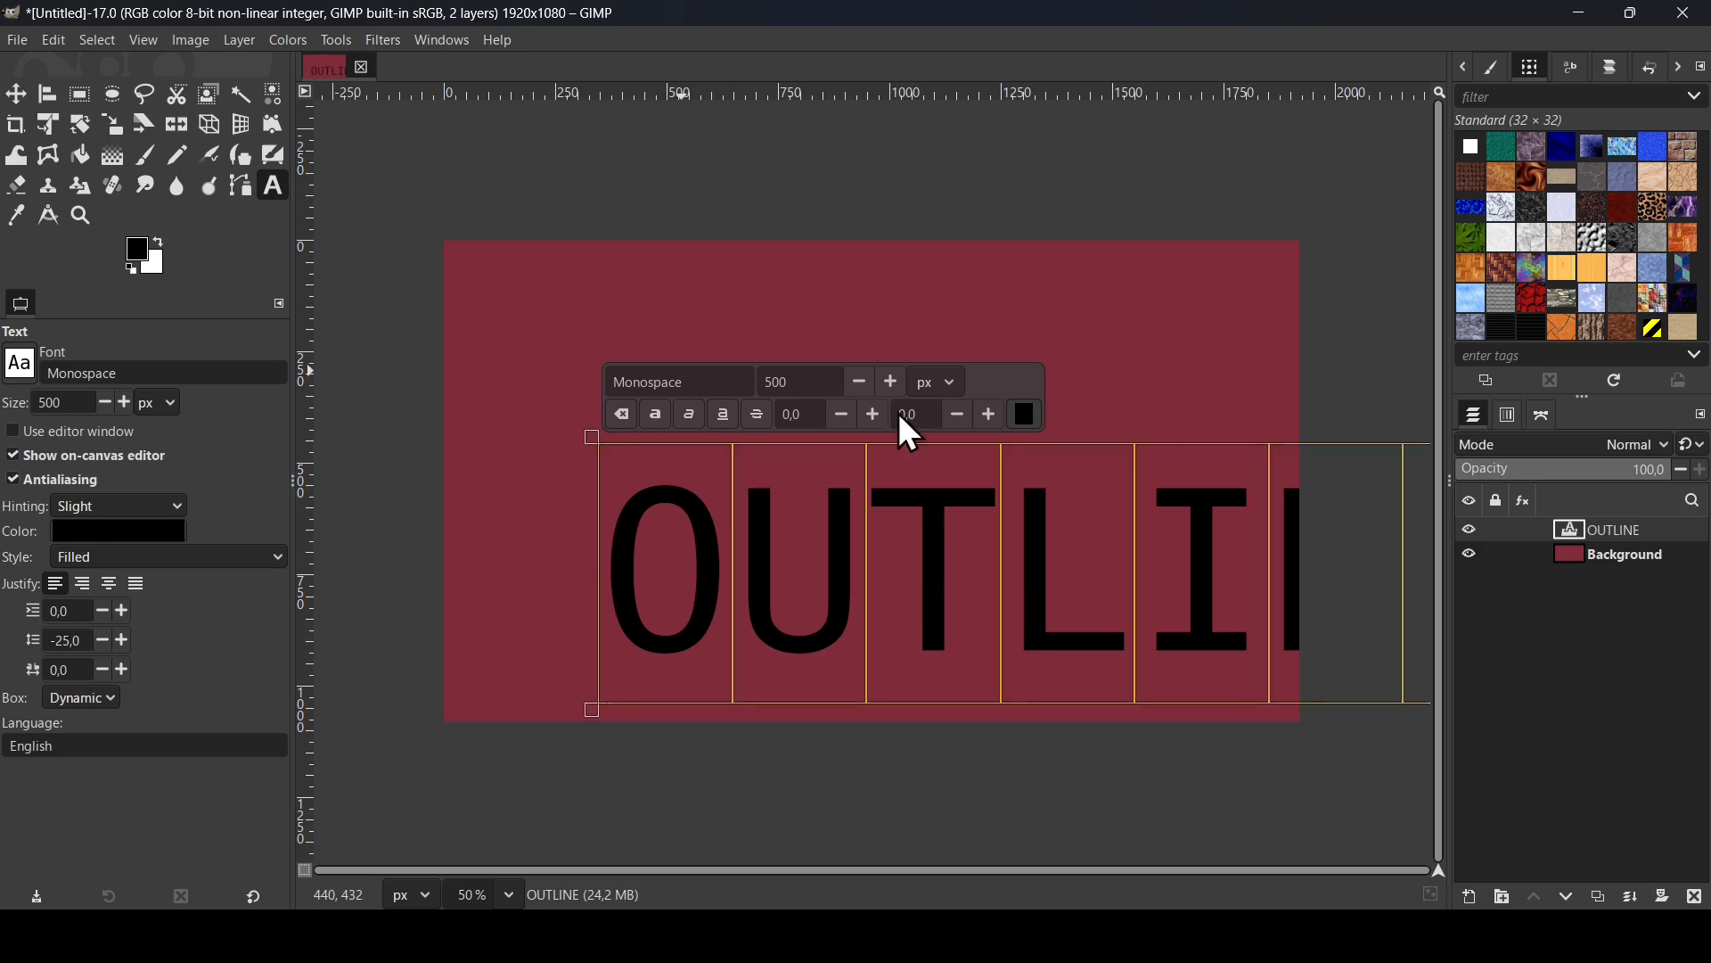
{"action": "left_click", "coordinate": [1030, 420]}
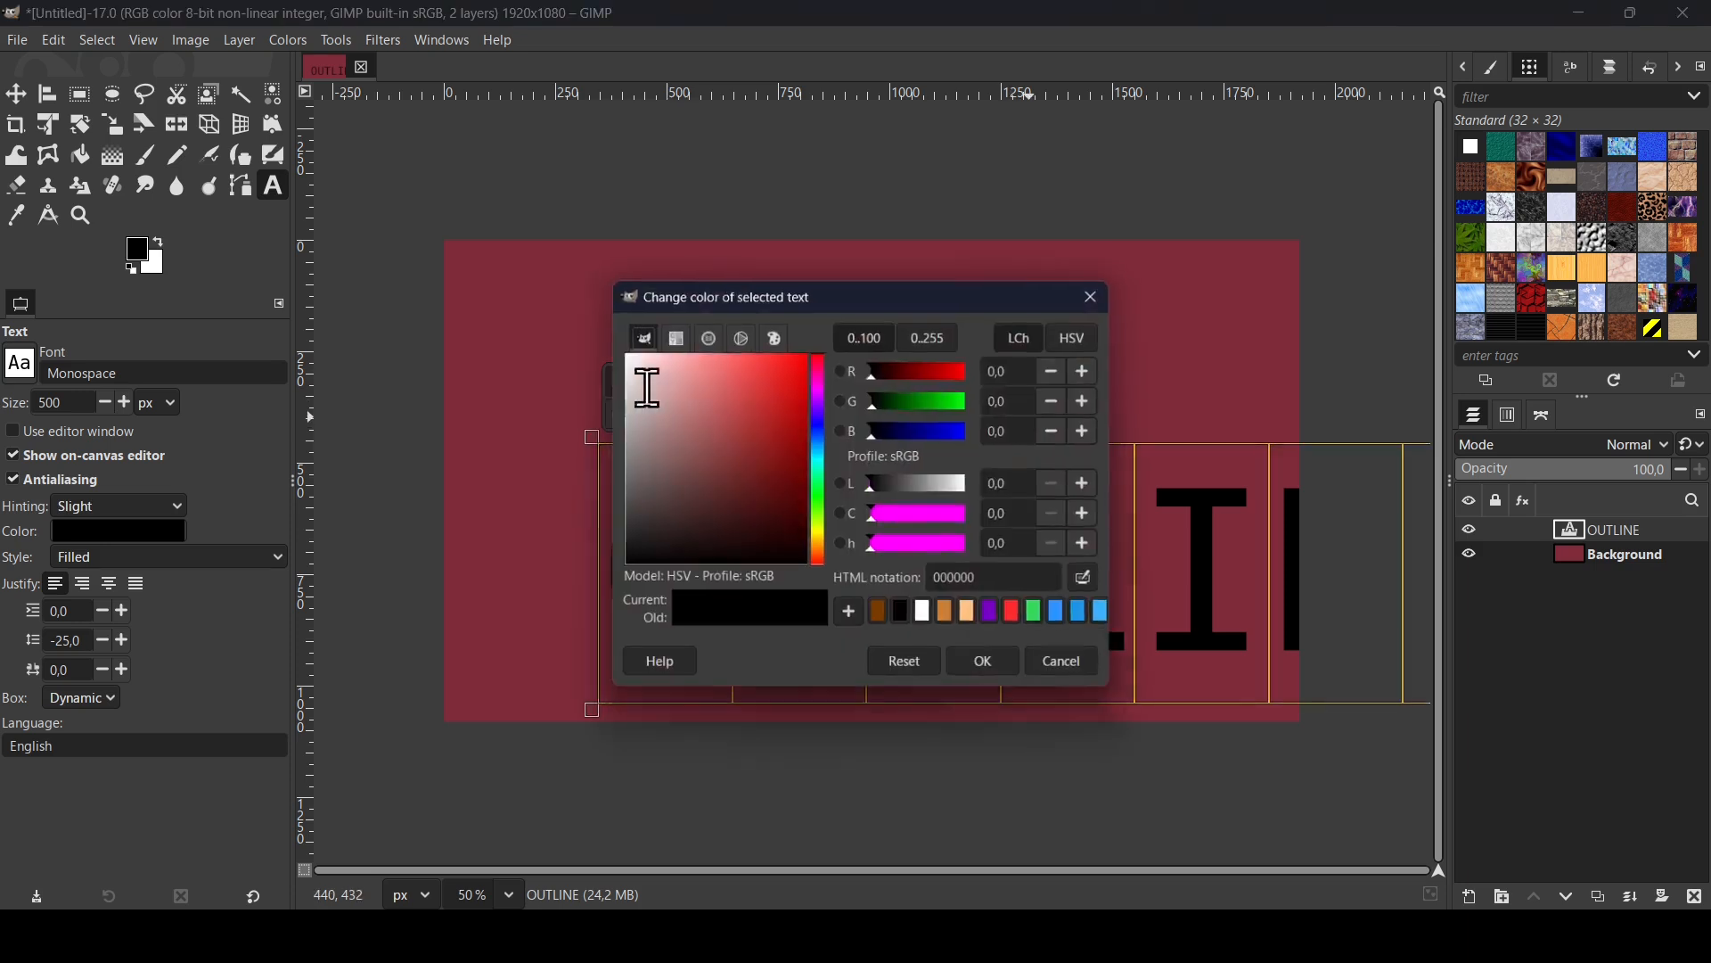
{"action": "left_click_drag", "start_coordinate": [714, 404], "coordinate": [580, 328]}
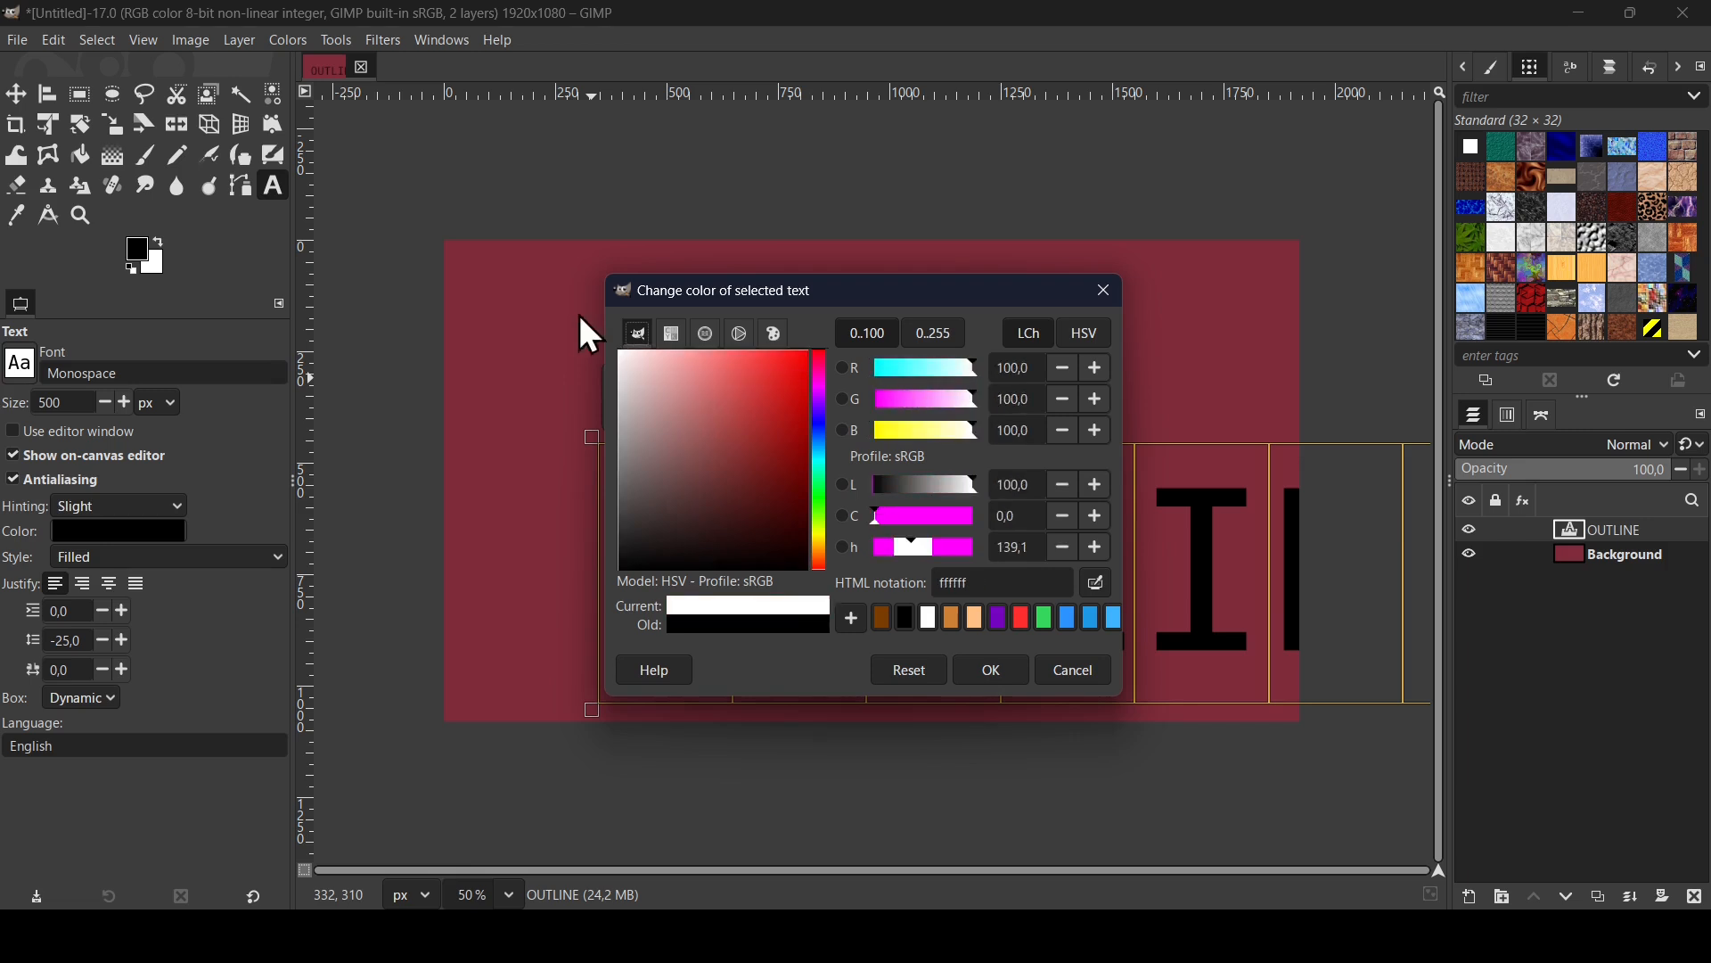
{"action": "left_click", "coordinate": [1021, 671]}
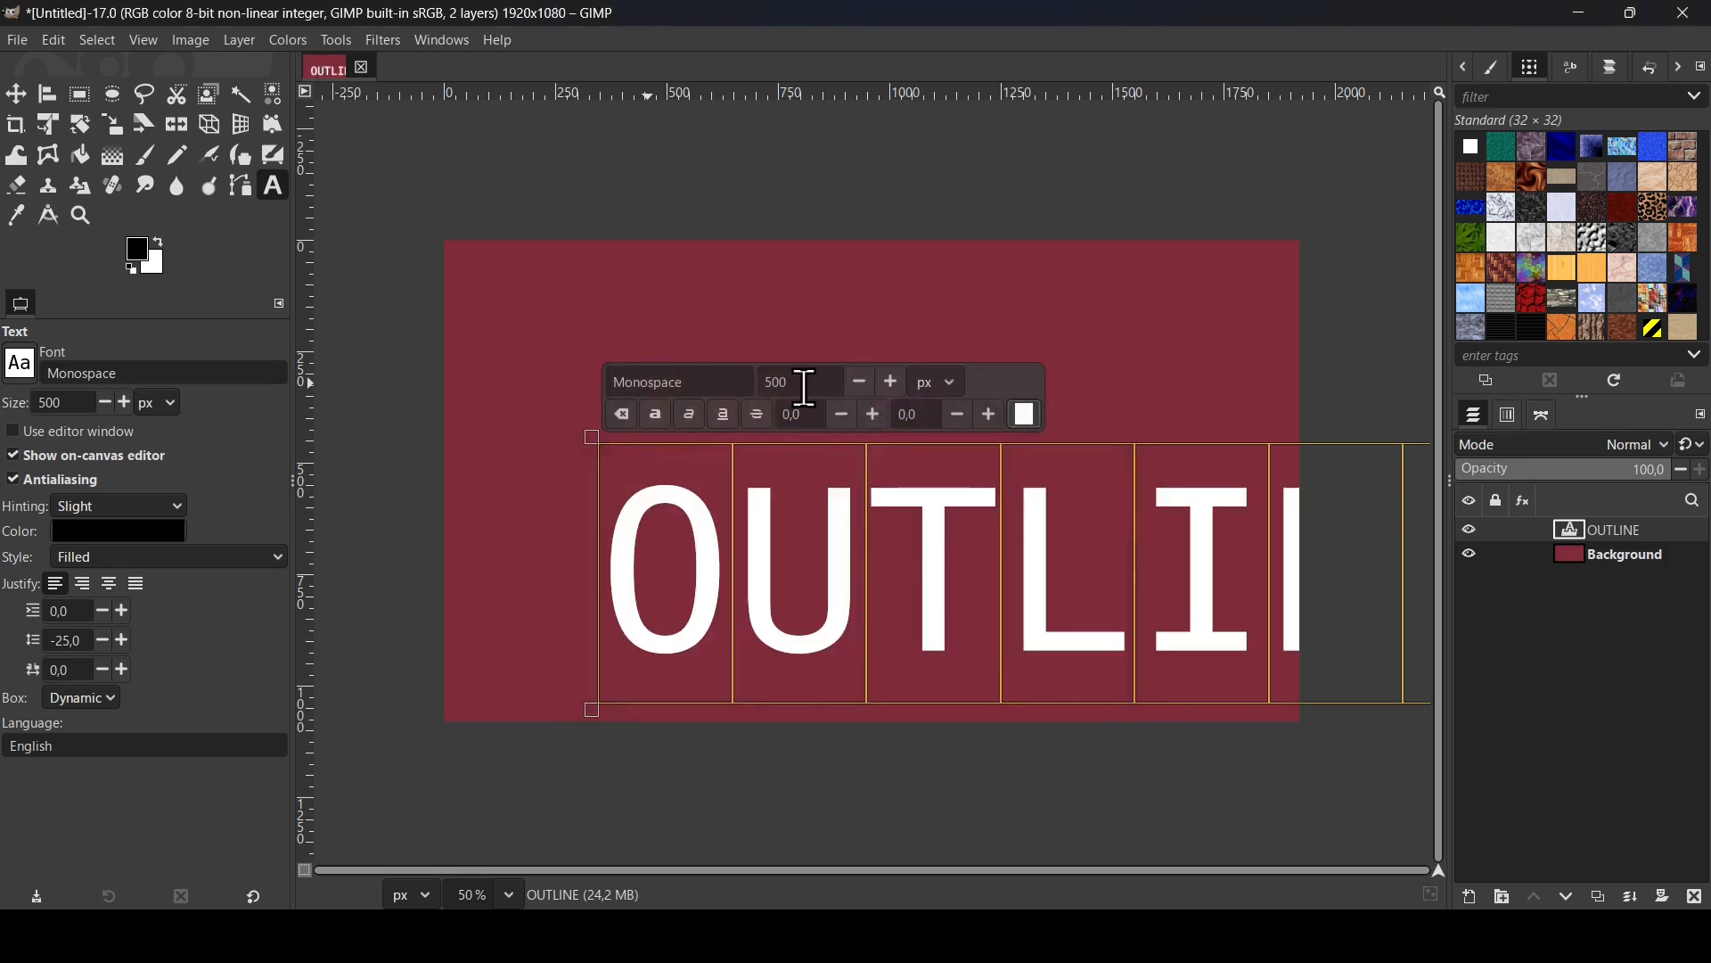
- Set the size of the selected OUTLINE text to 350 px
{"action": "double_click", "coordinate": [782, 382]}
{"action": "type", "text": "350"}
{"action": "key", "text": "Return"}
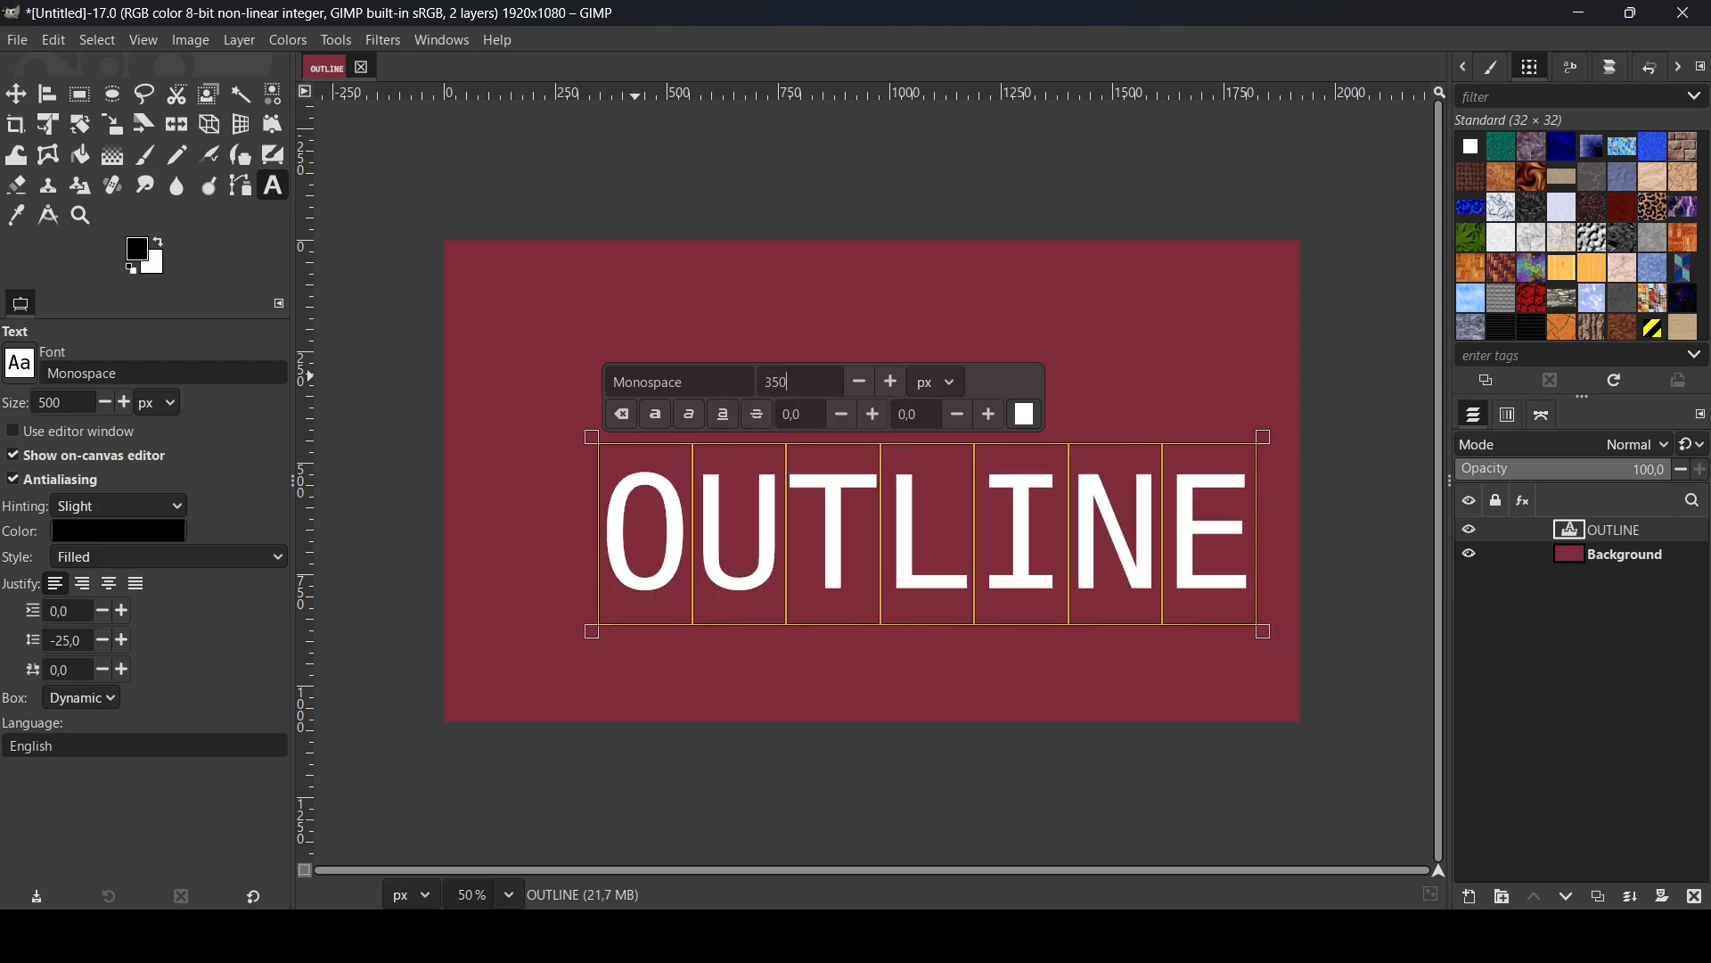
- Set the OUTLINE text size to 400 px and make it bold
{"action": "double_click", "coordinate": [772, 381]}
{"action": "type", "text": "400"}
{"action": "key", "text": "Return"}
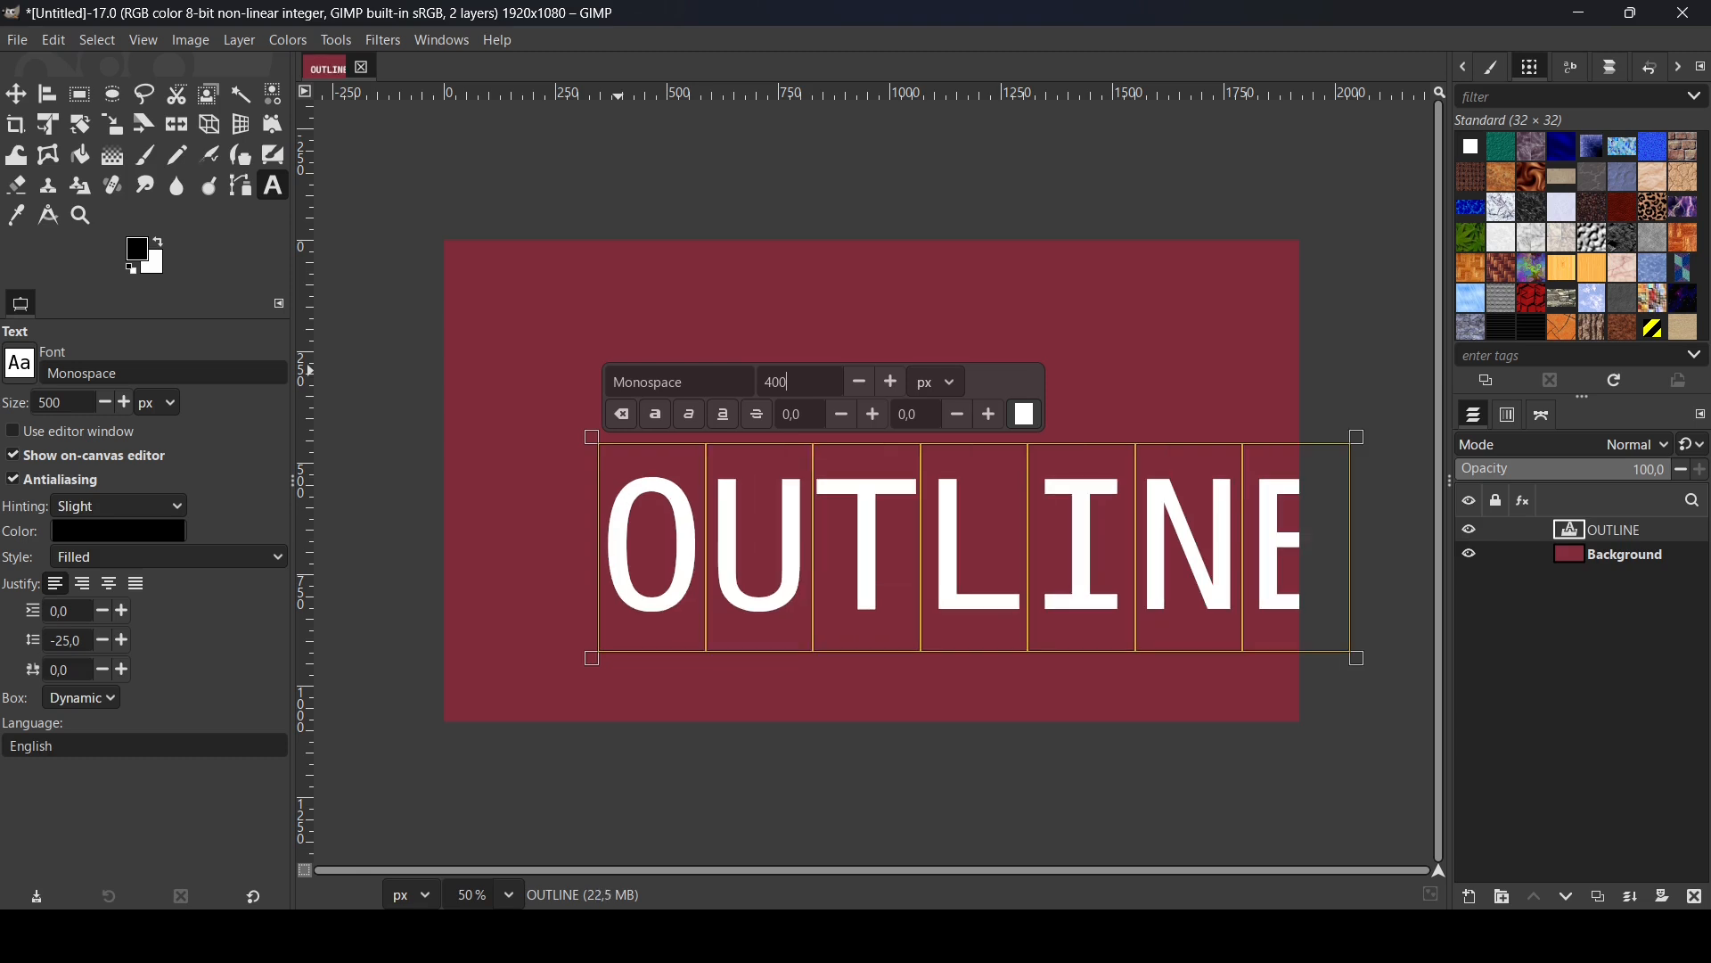
{"action": "left_click", "coordinate": [657, 417]}
- Center the text layer horizontally and vertically relative to the image
{"action": "left_click", "coordinate": [47, 93]}
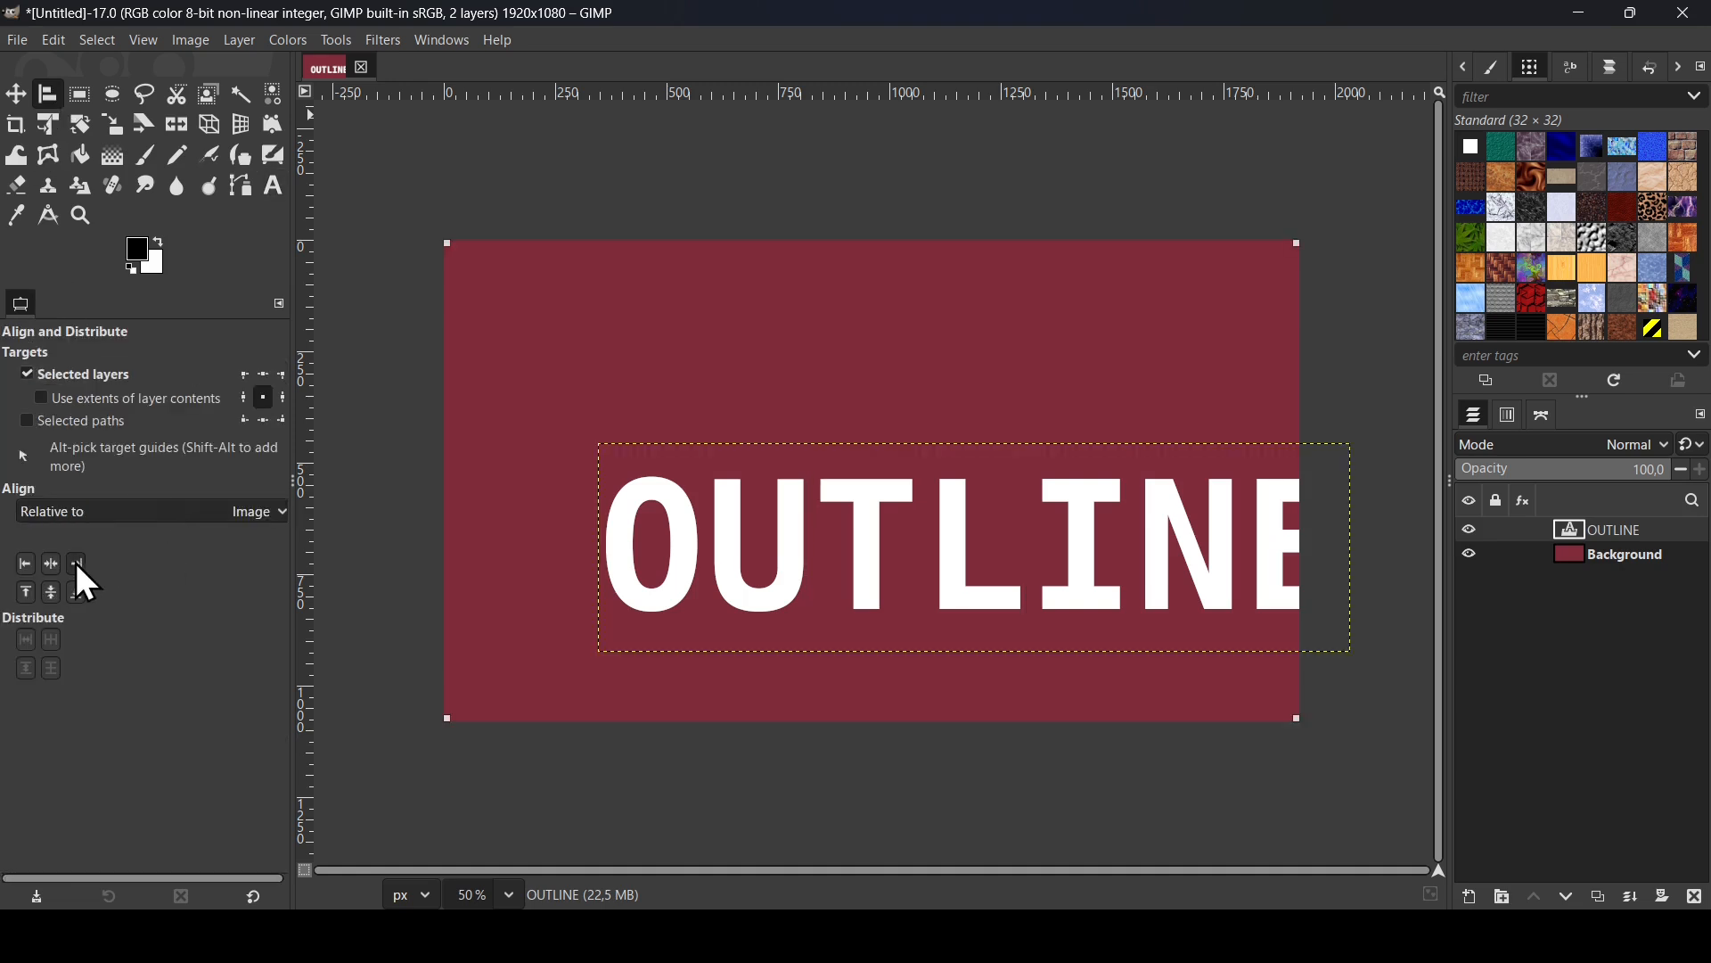
{"action": "left_click", "coordinate": [50, 564]}
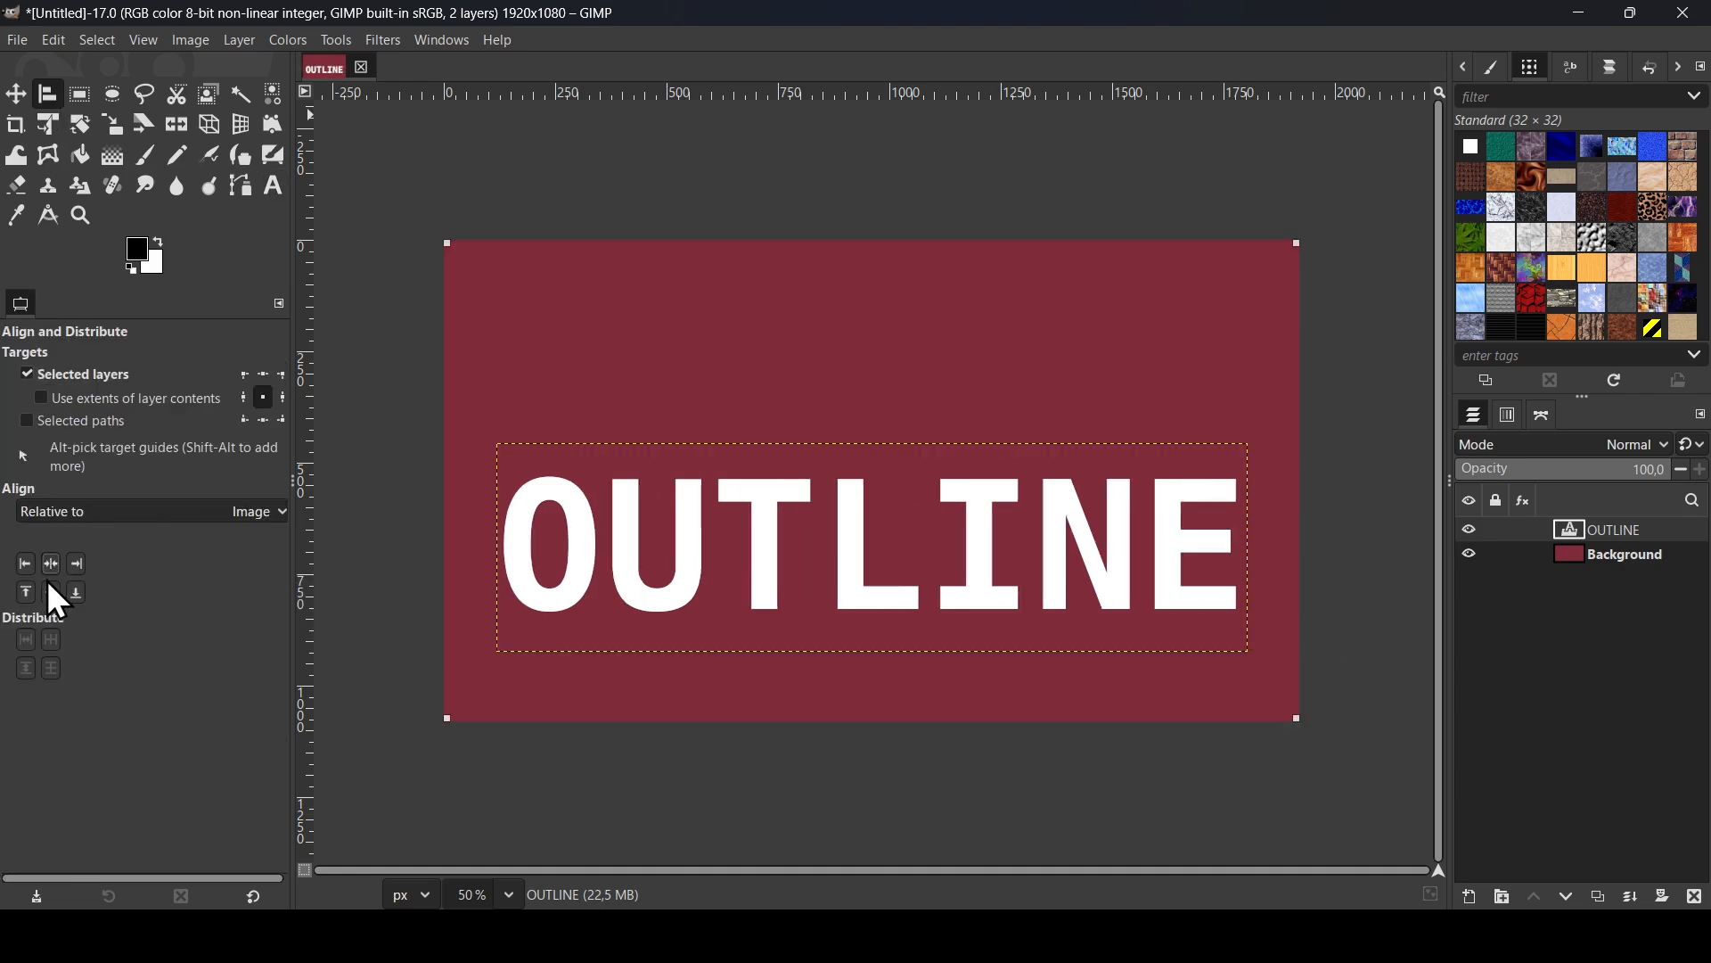
{"action": "left_click", "coordinate": [50, 592]}
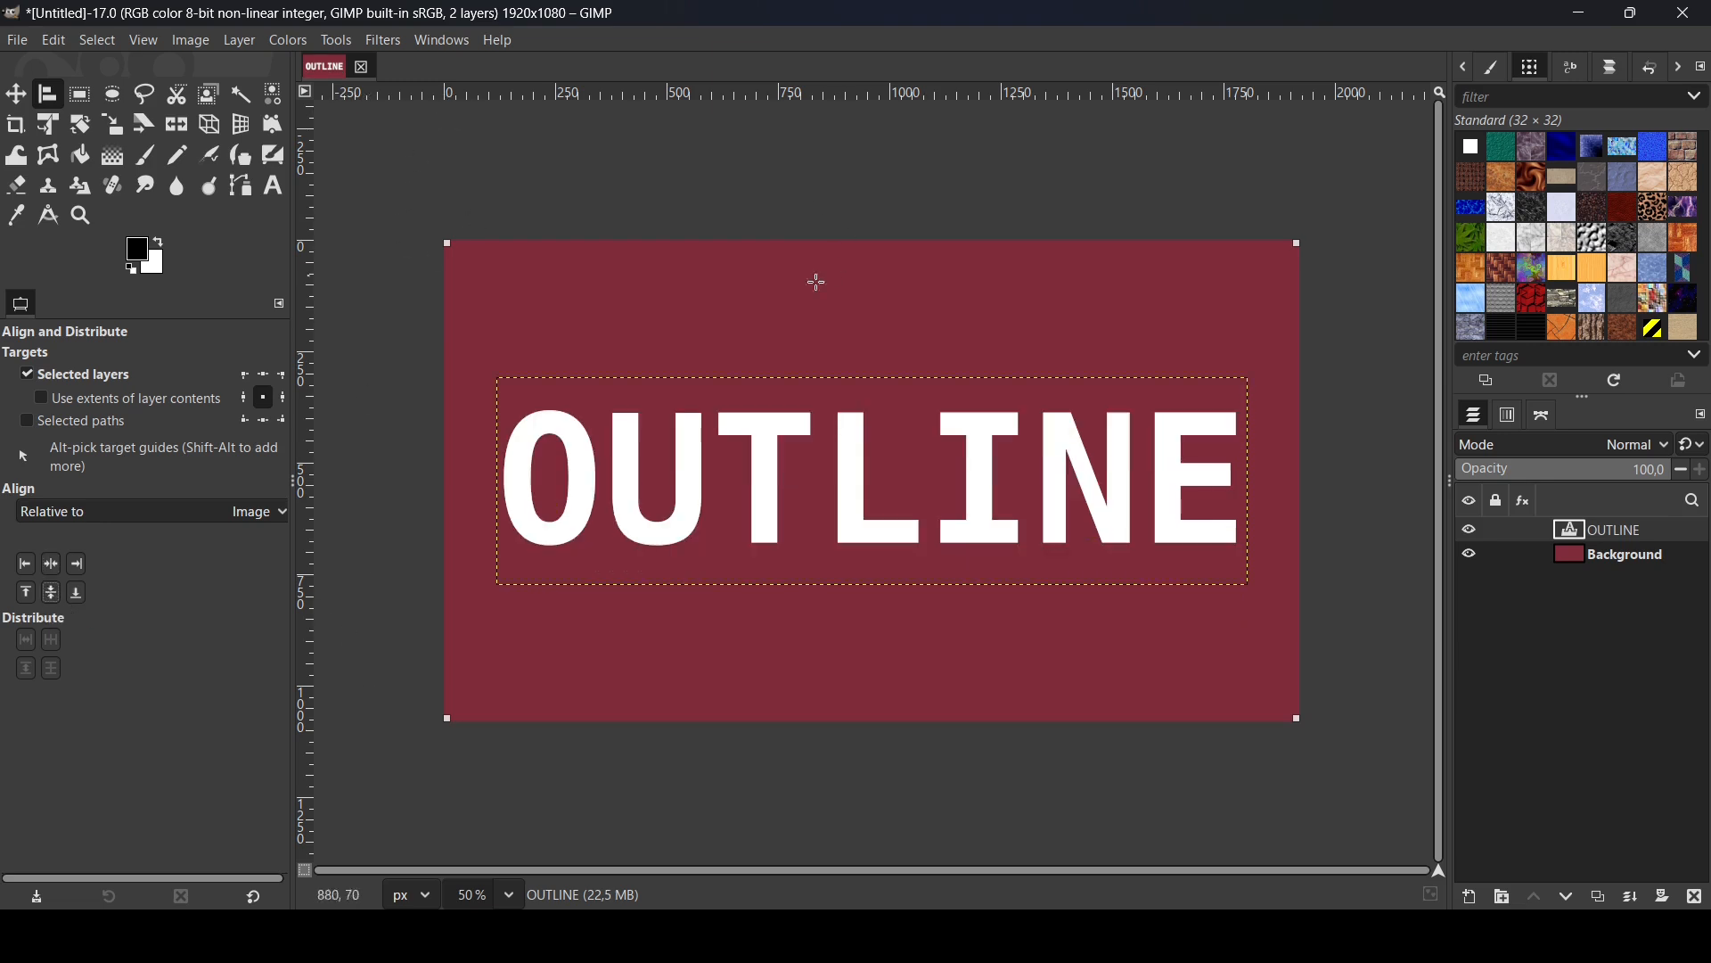
- Start a Drop Shadow filter on the text layer with X and Y offsets of 0 and a blur radius of 0
{"action": "left_click", "coordinate": [393, 44]}
{"action": "mouse_move", "coordinate": [463, 250]}
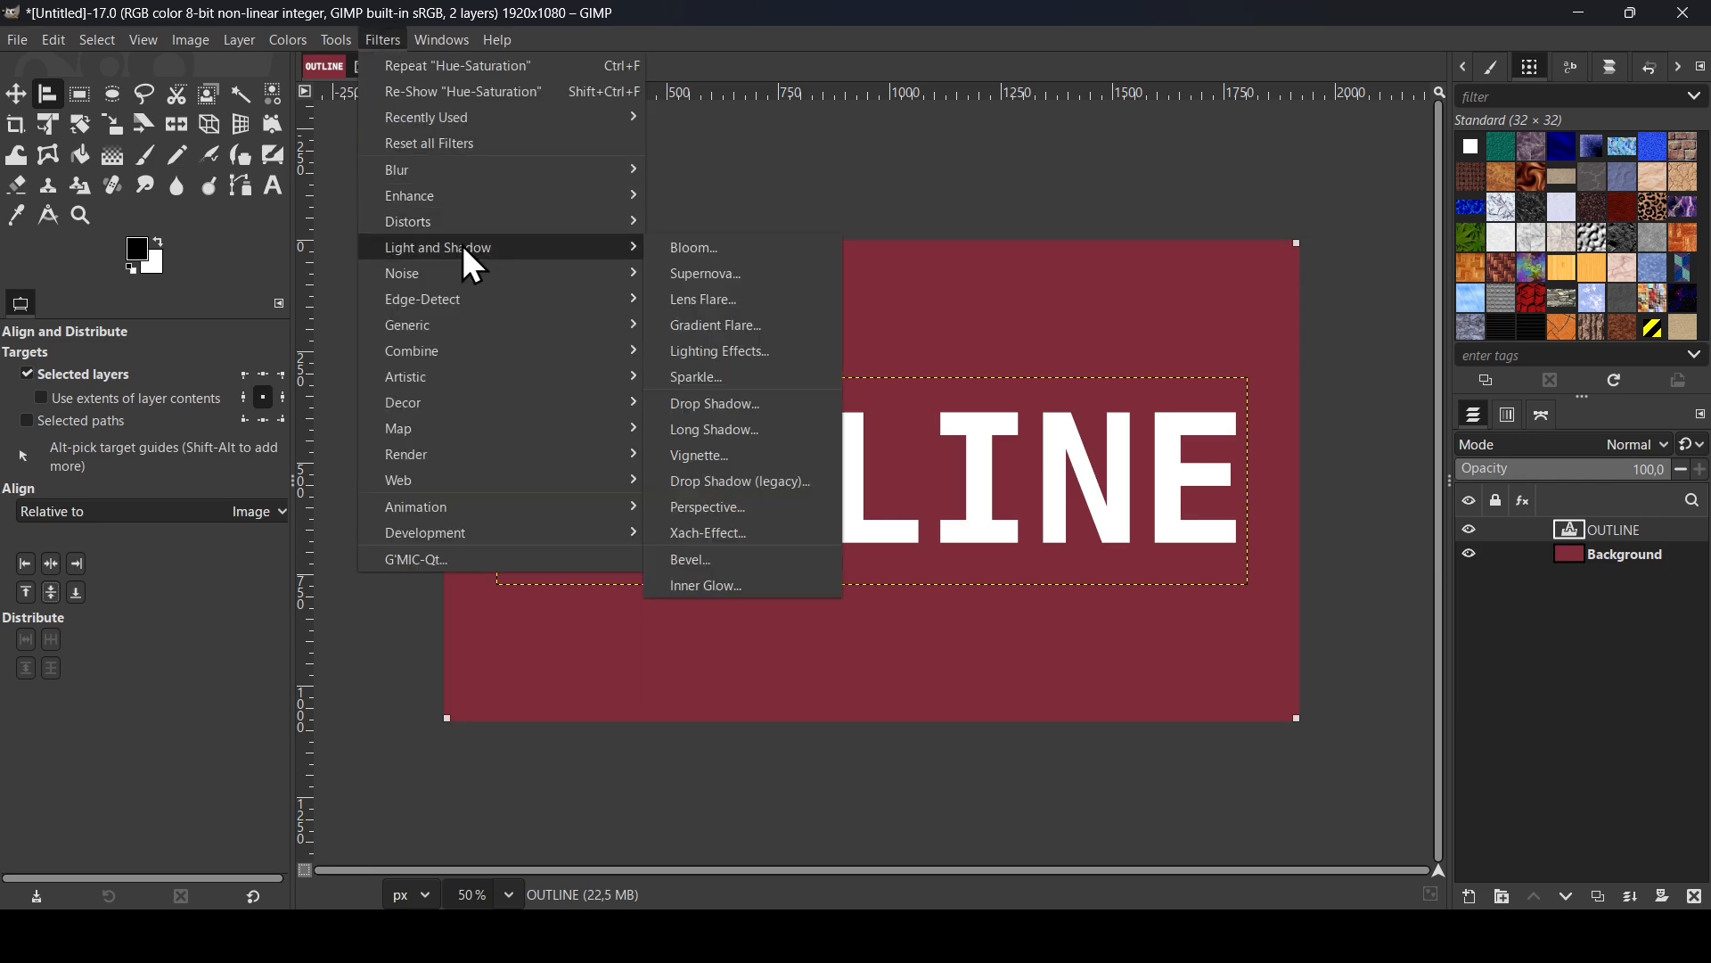
{"action": "left_click", "coordinate": [765, 404]}
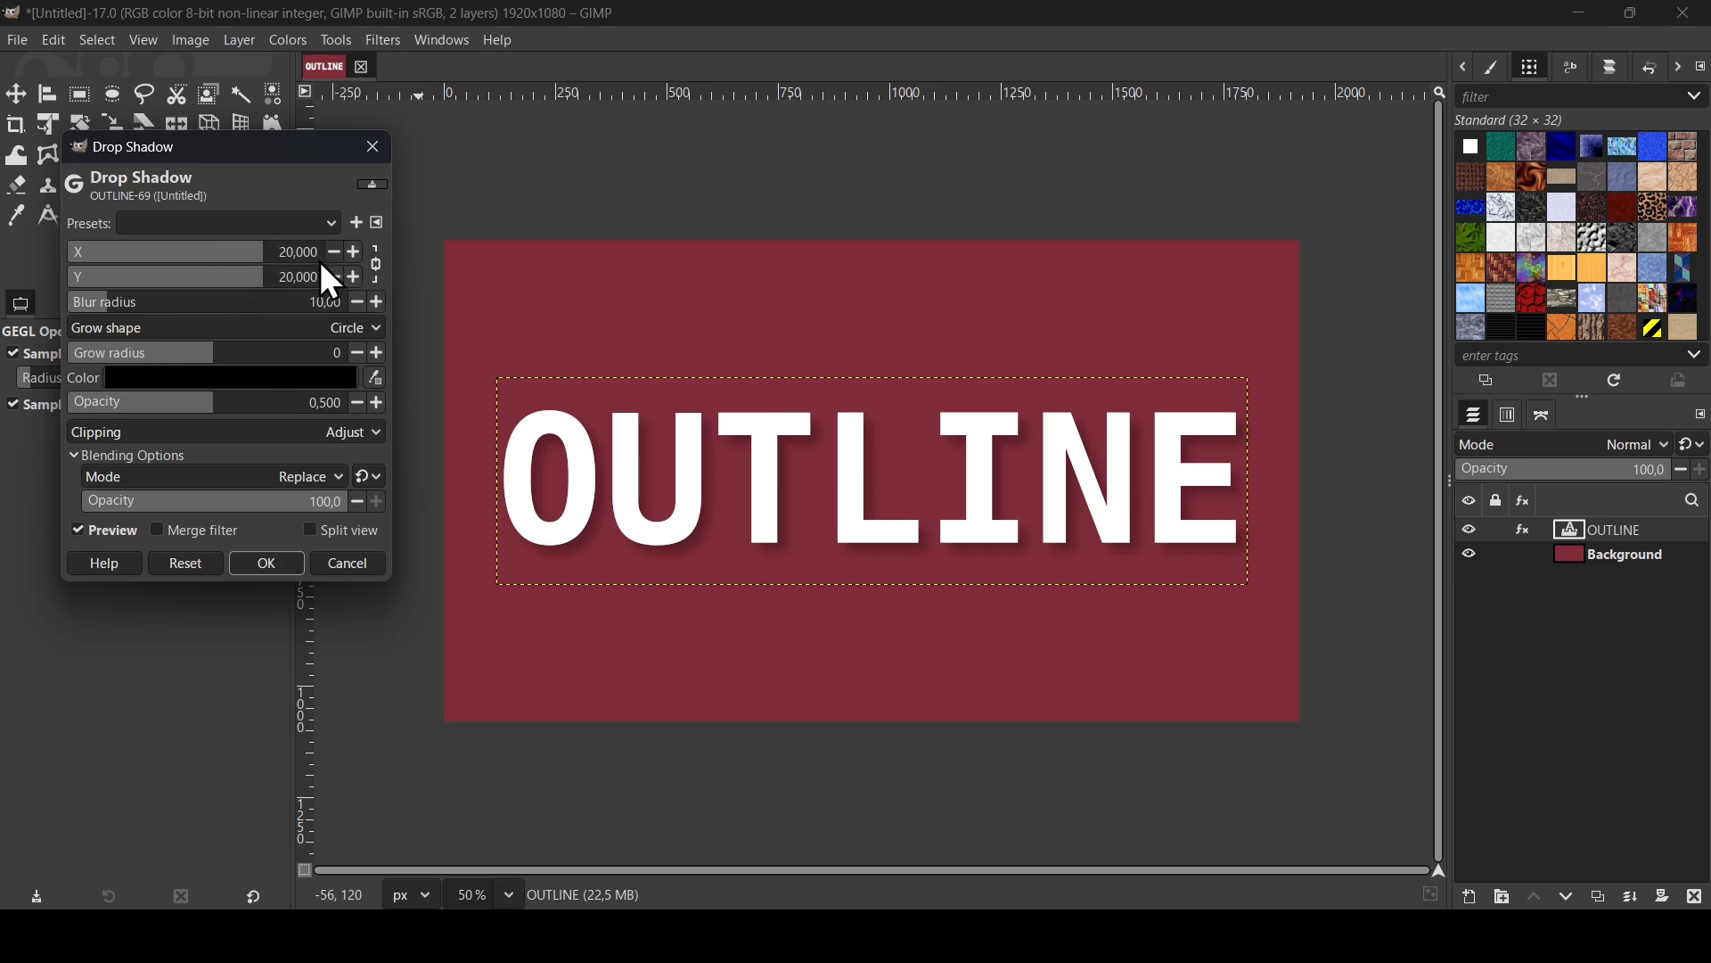
{"action": "double_click", "coordinate": [287, 252]}
{"action": "type", "text": "0"}
{"action": "key", "text": "Return"}
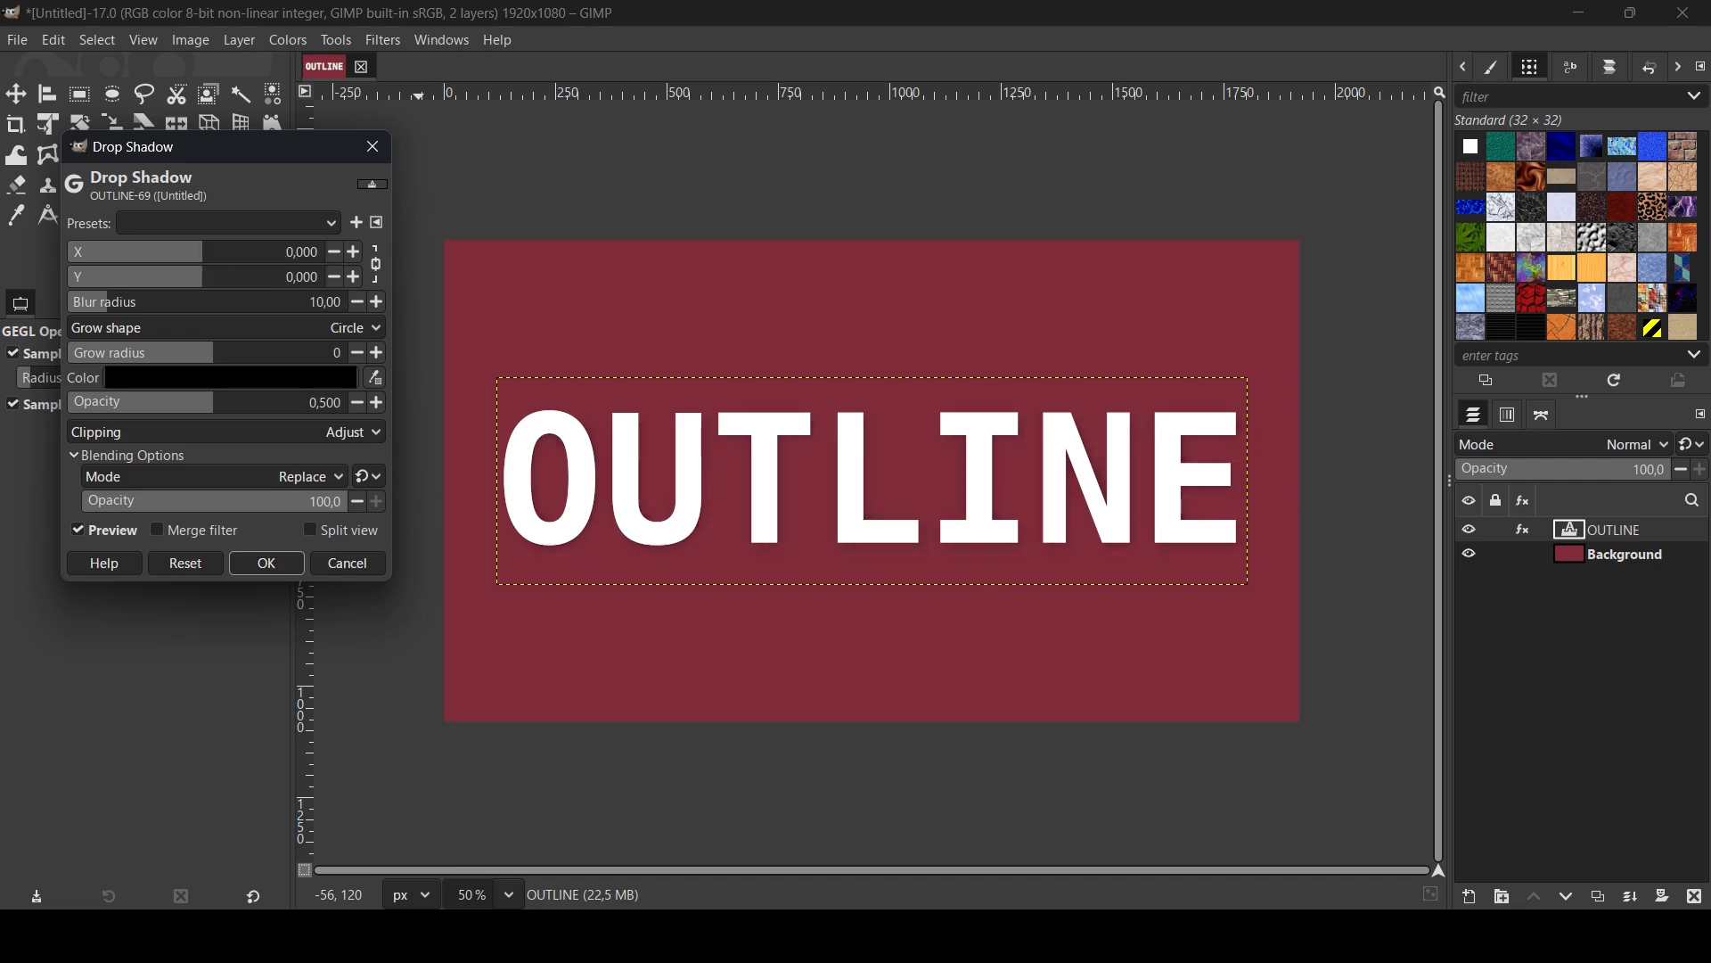
{"action": "left_click_drag", "start_coordinate": [123, 305], "coordinate": [25, 301]}
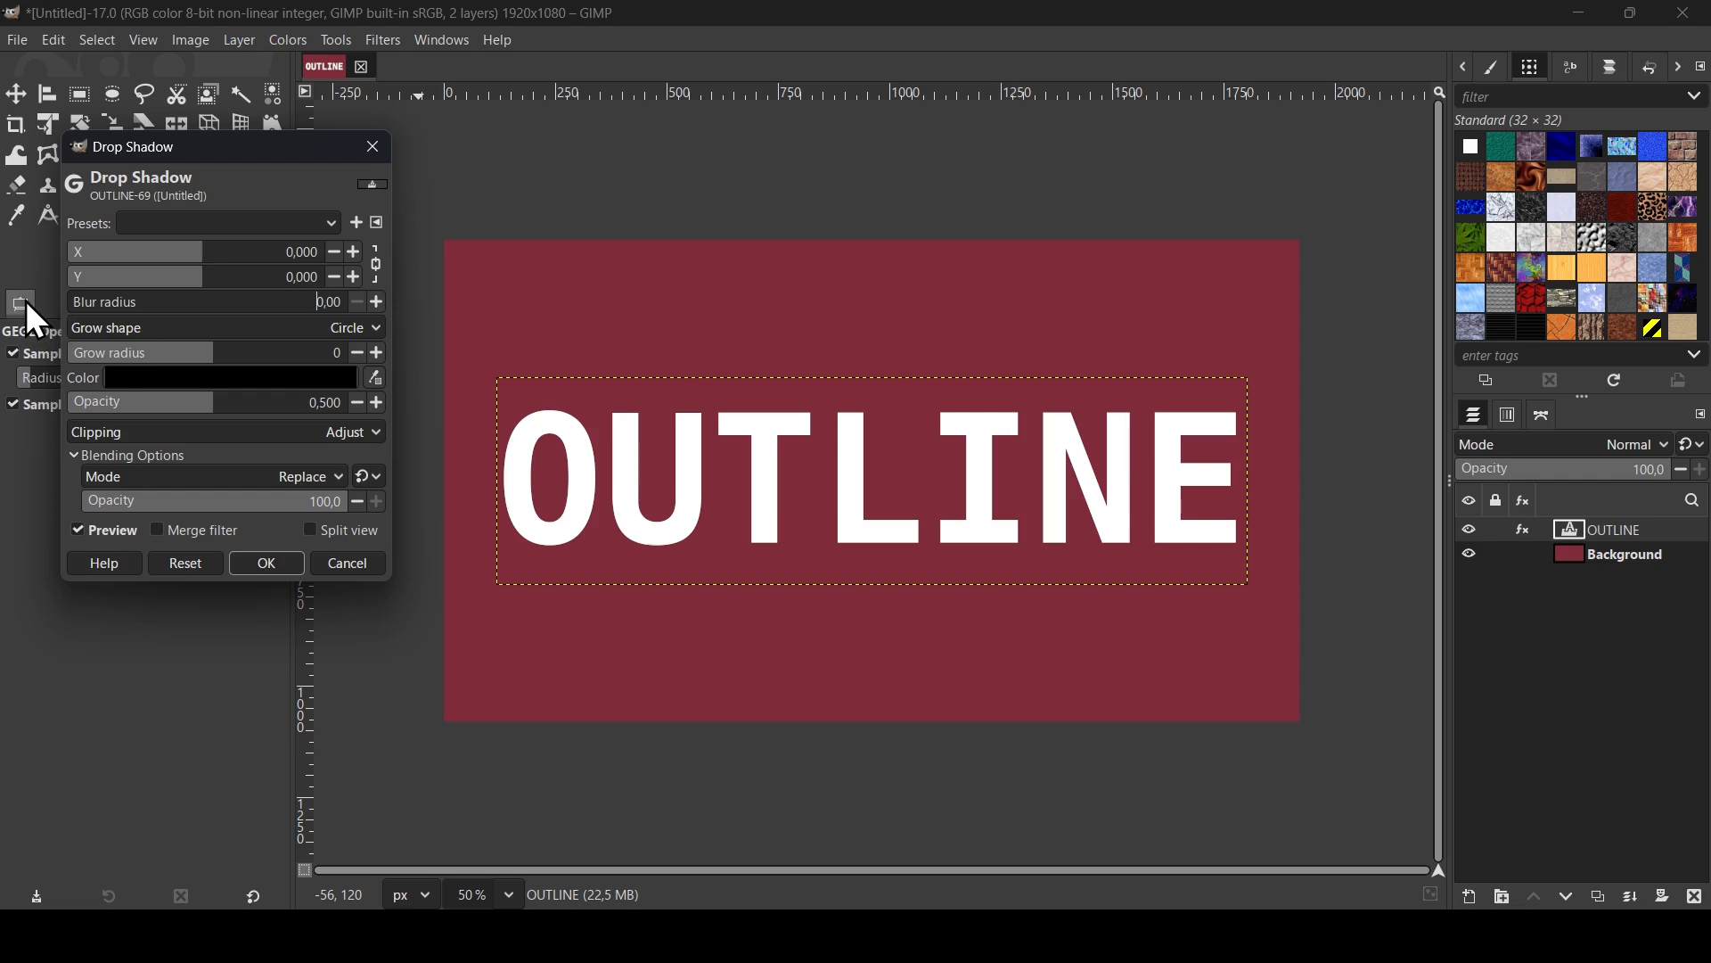
- Keep the shadow color black, raise its opacity to 1.000 and set the grow radius to 34
{"action": "left_click", "coordinate": [225, 379]}
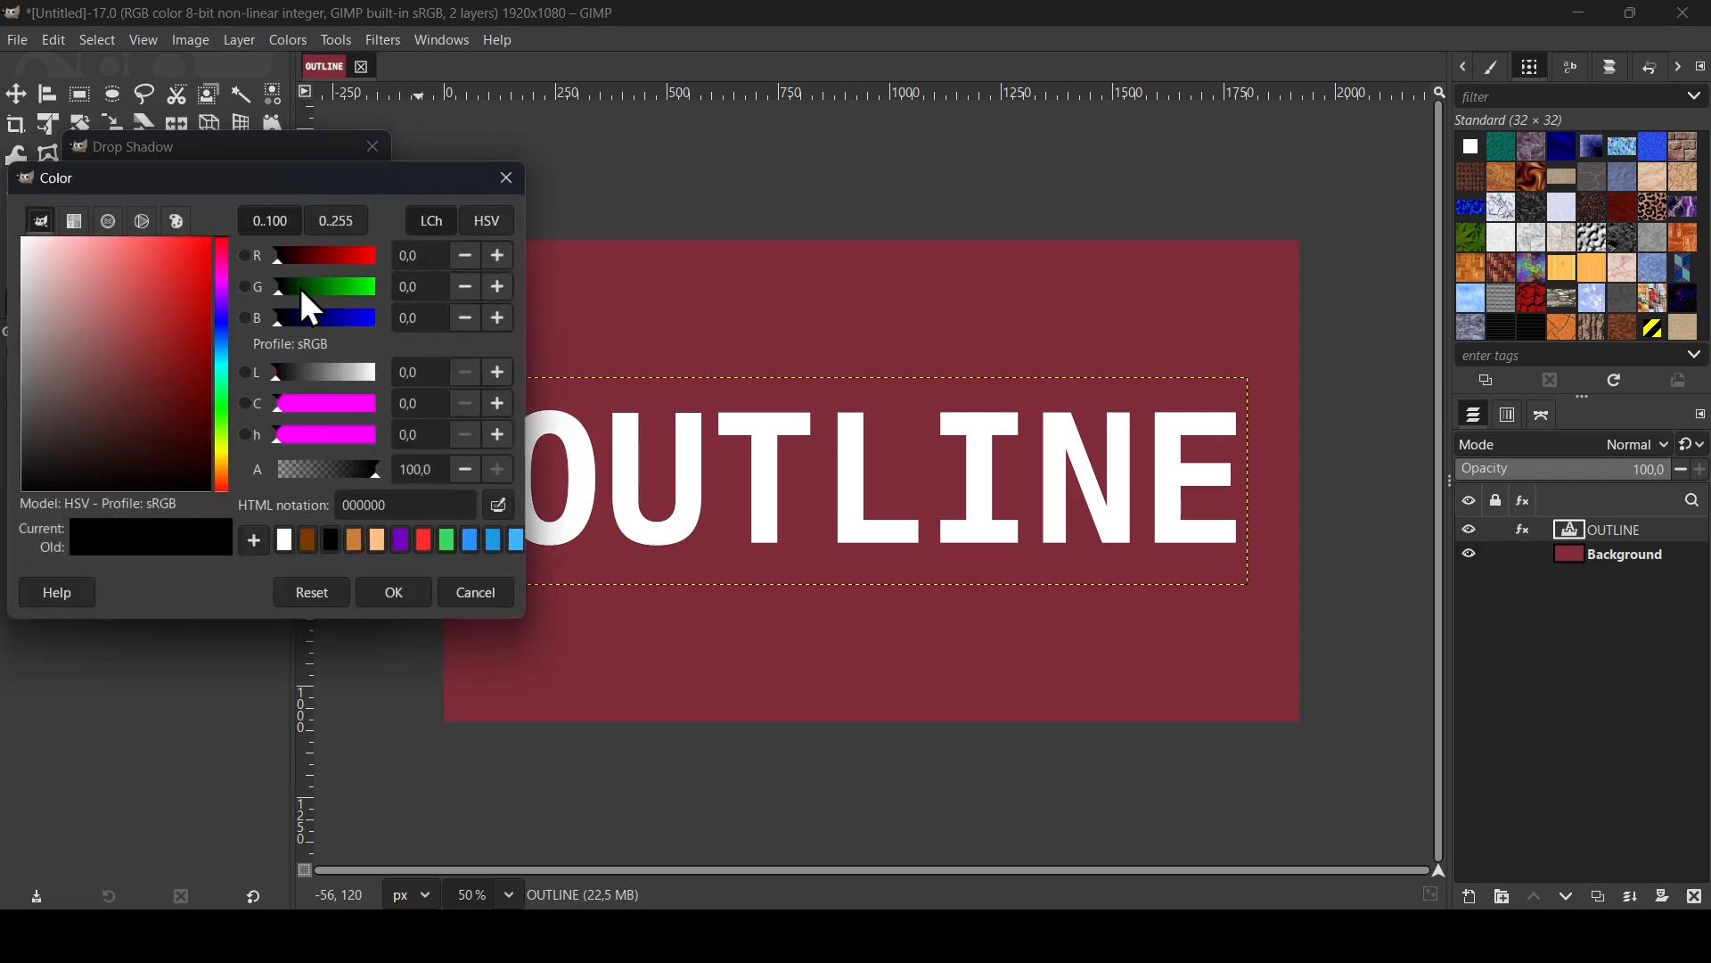
{"action": "left_click", "coordinate": [502, 178]}
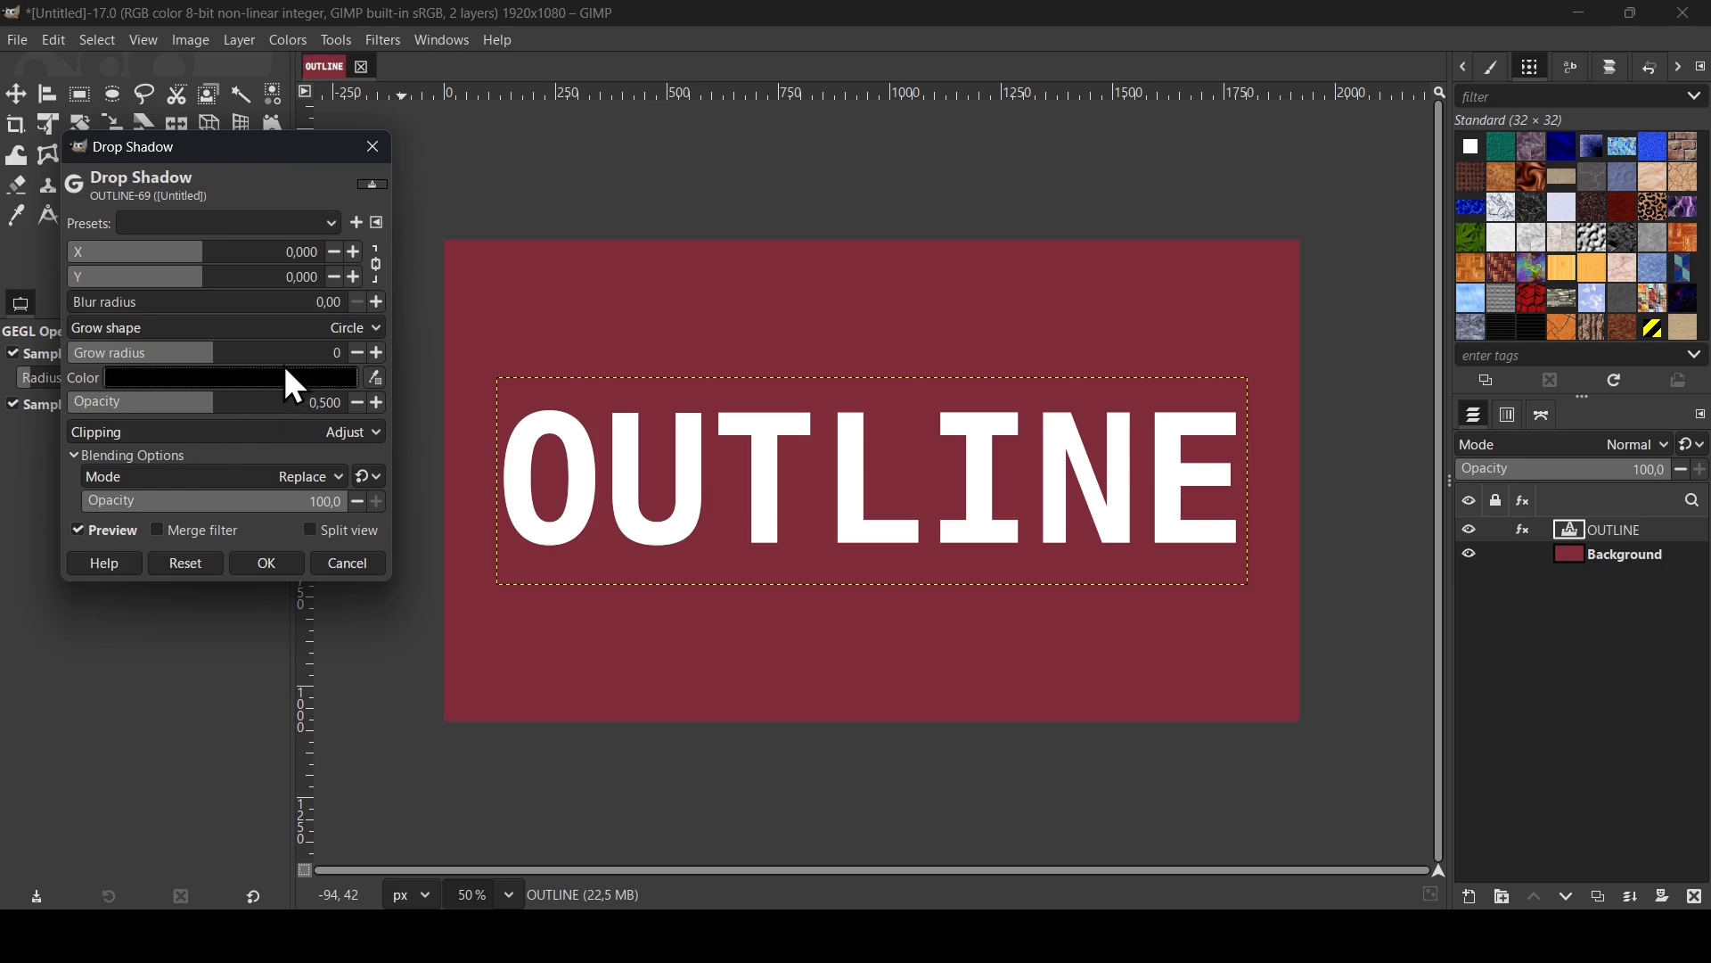
{"action": "left_click_drag", "start_coordinate": [218, 420], "coordinate": [418, 411]}
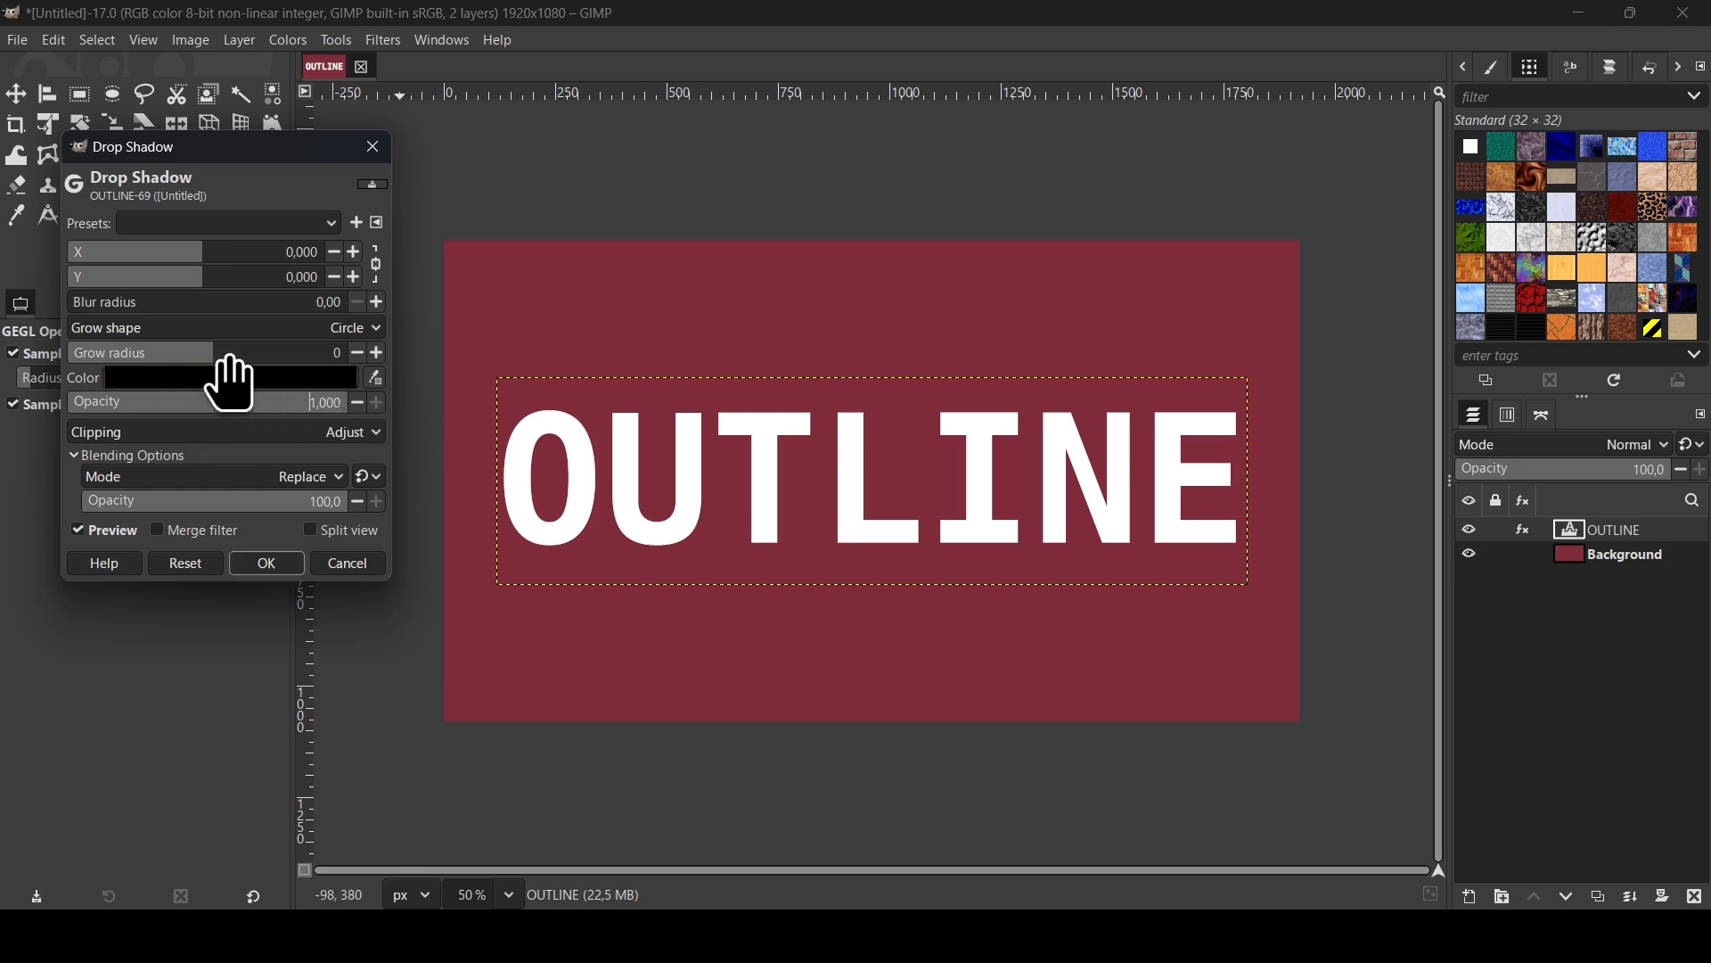
{"action": "left_click_drag", "start_coordinate": [229, 361], "coordinate": [323, 358]}
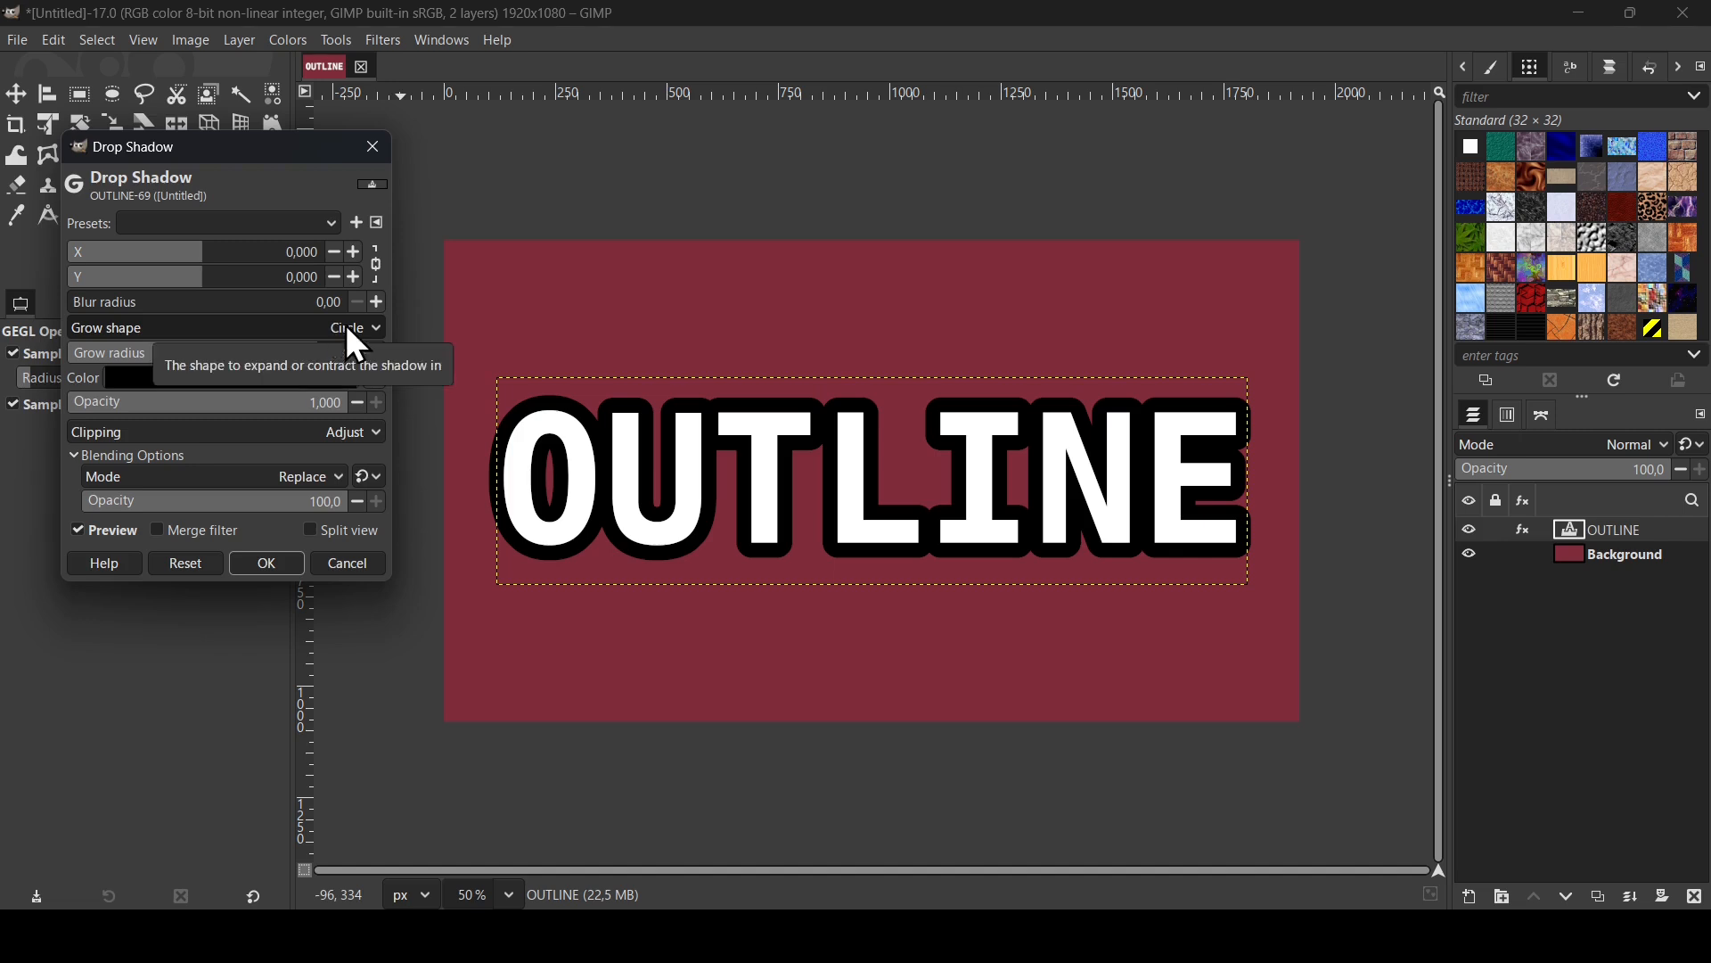
- Try the Square and Diamond grow shapes for the shadow and return it to Circle
{"action": "left_click", "coordinate": [300, 328]}
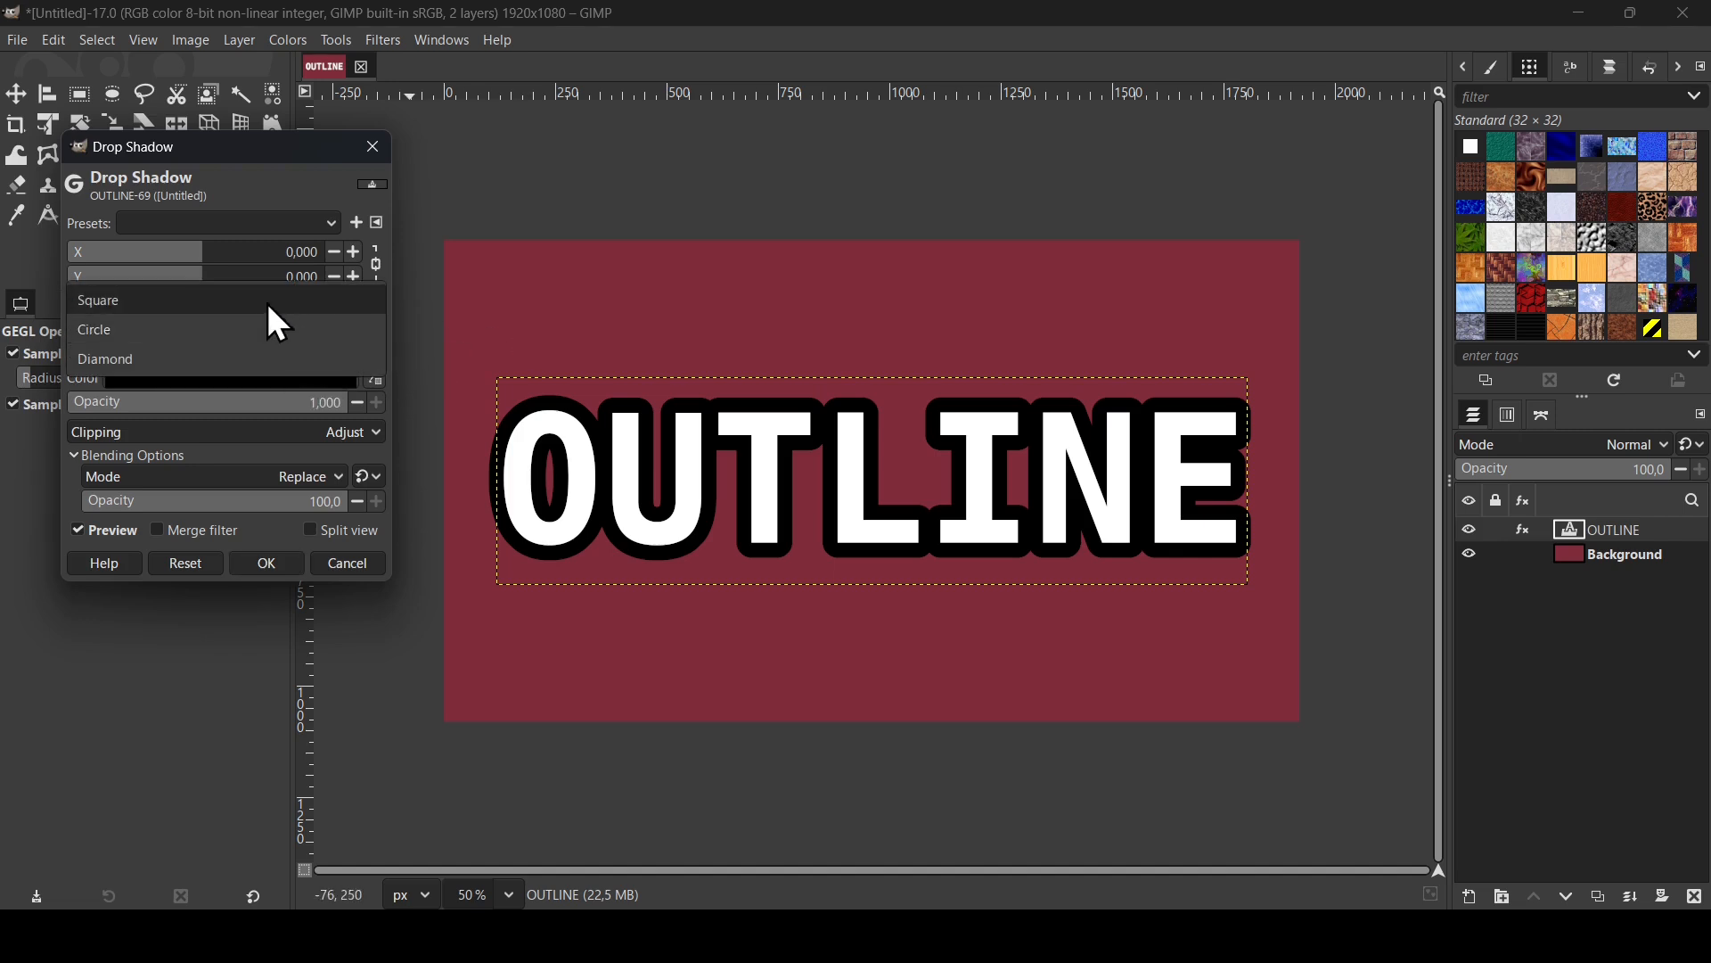
{"action": "left_click", "coordinate": [265, 300]}
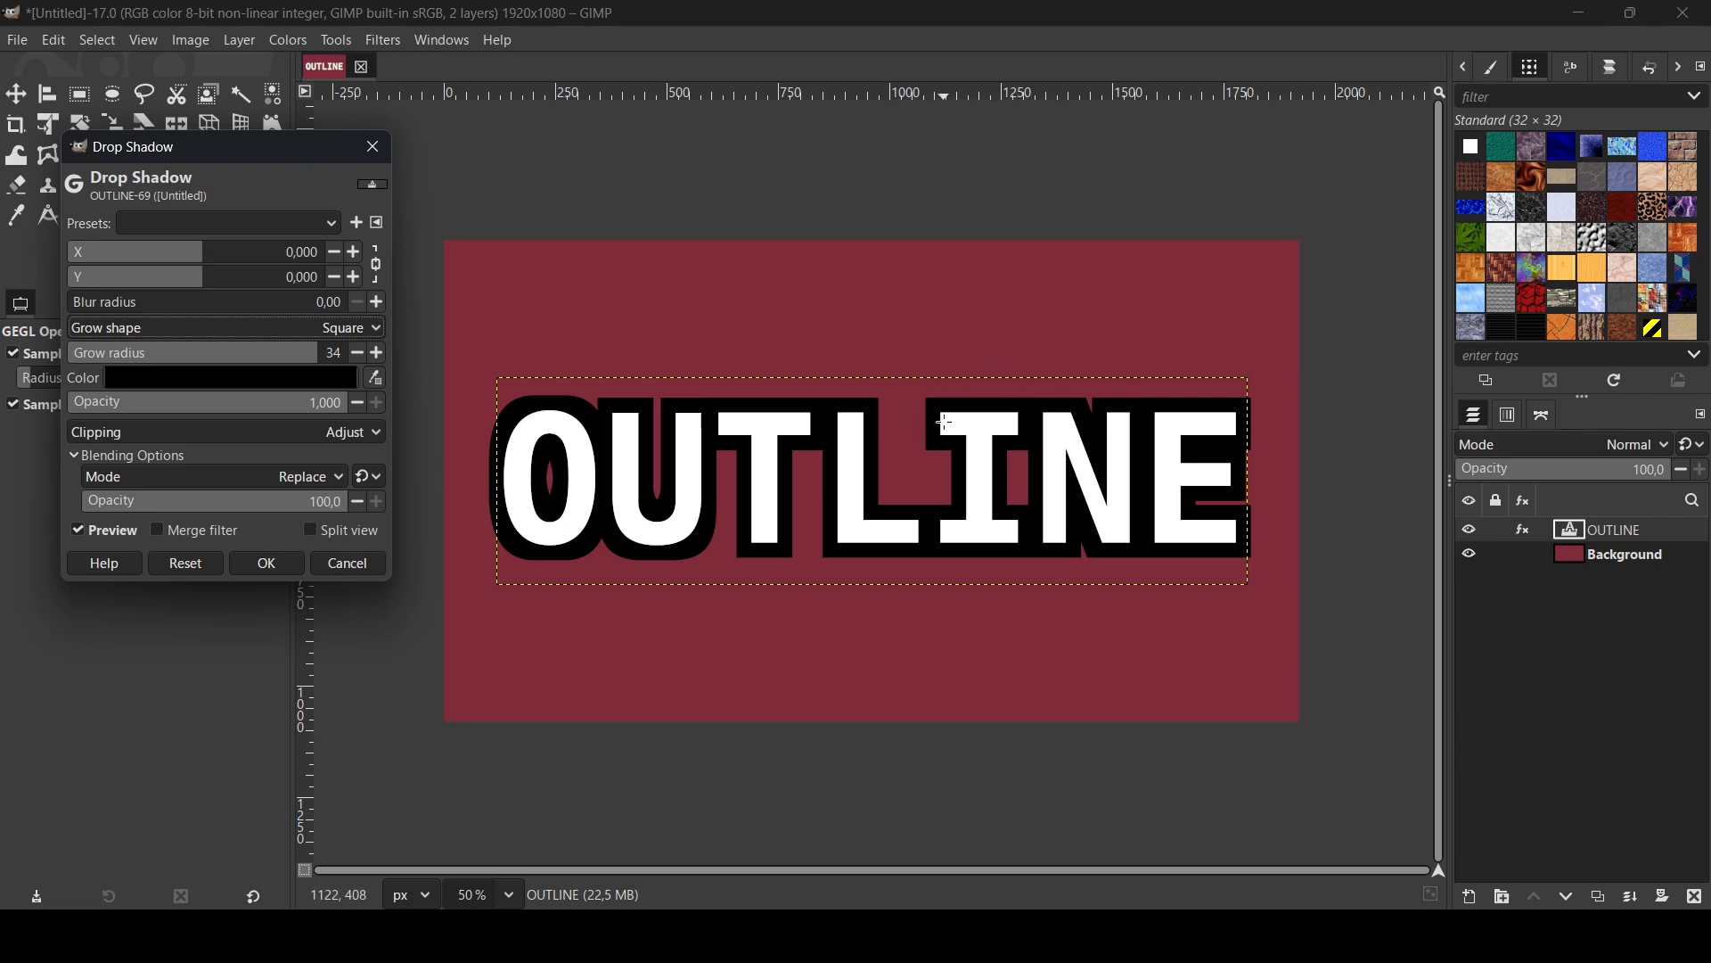
{"action": "left_click", "coordinate": [284, 323]}
{"action": "left_click", "coordinate": [281, 384]}
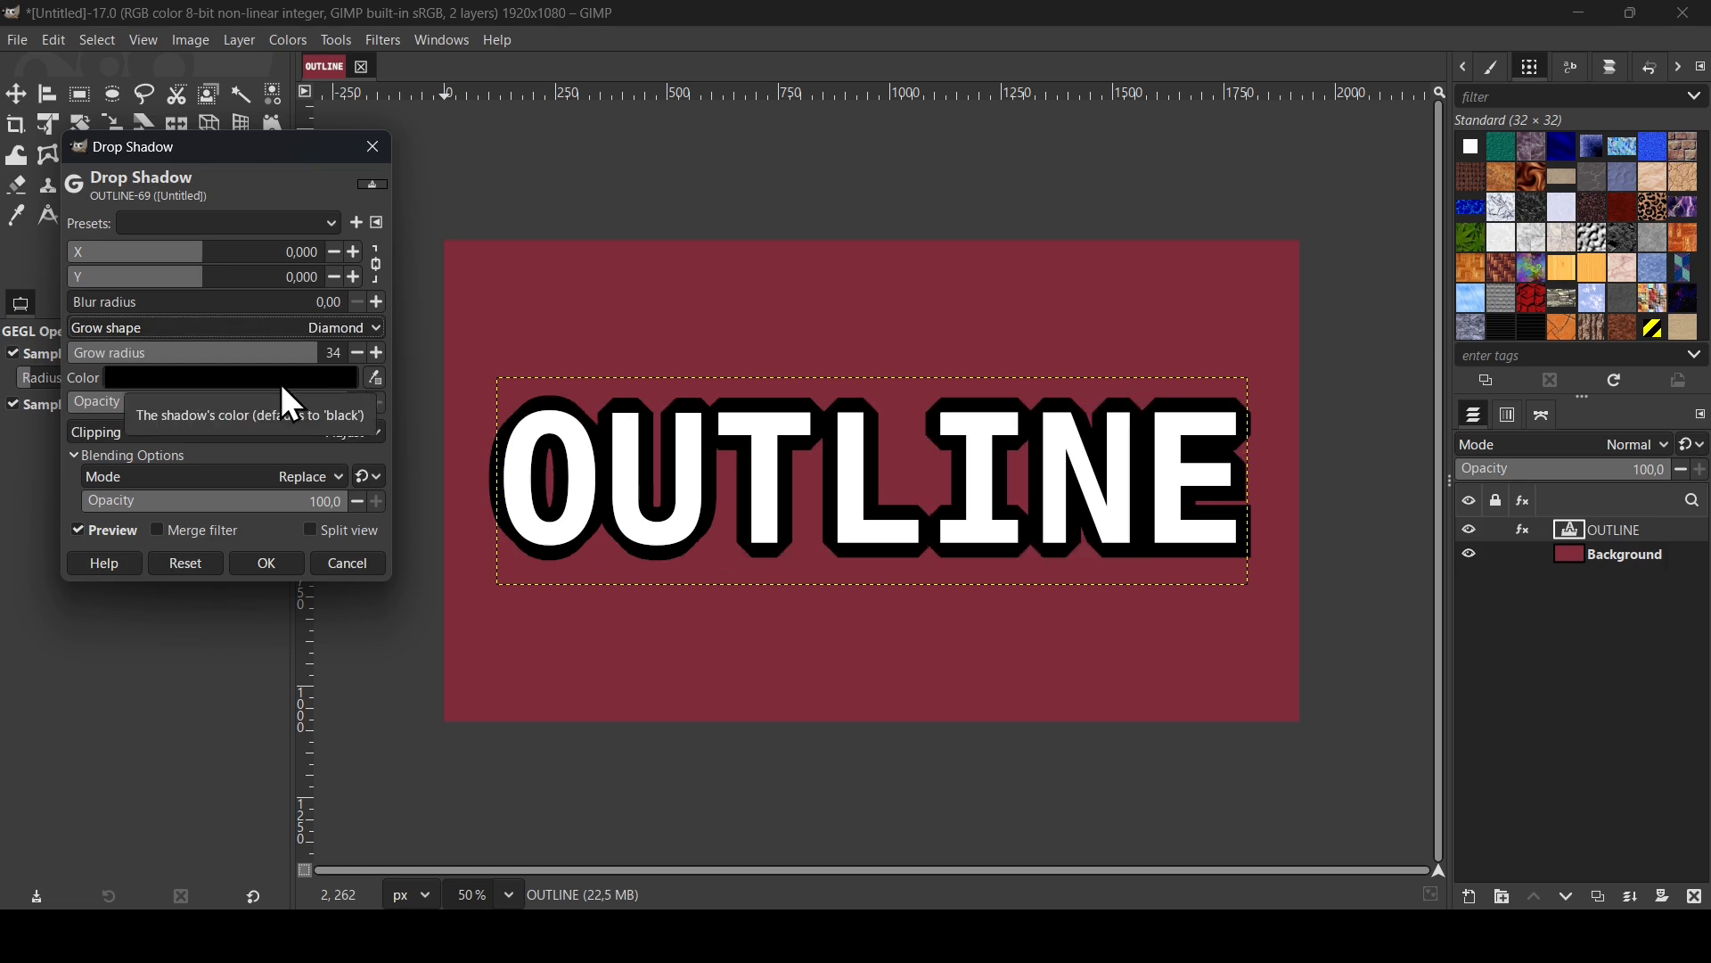
{"action": "left_click", "coordinate": [355, 328]}
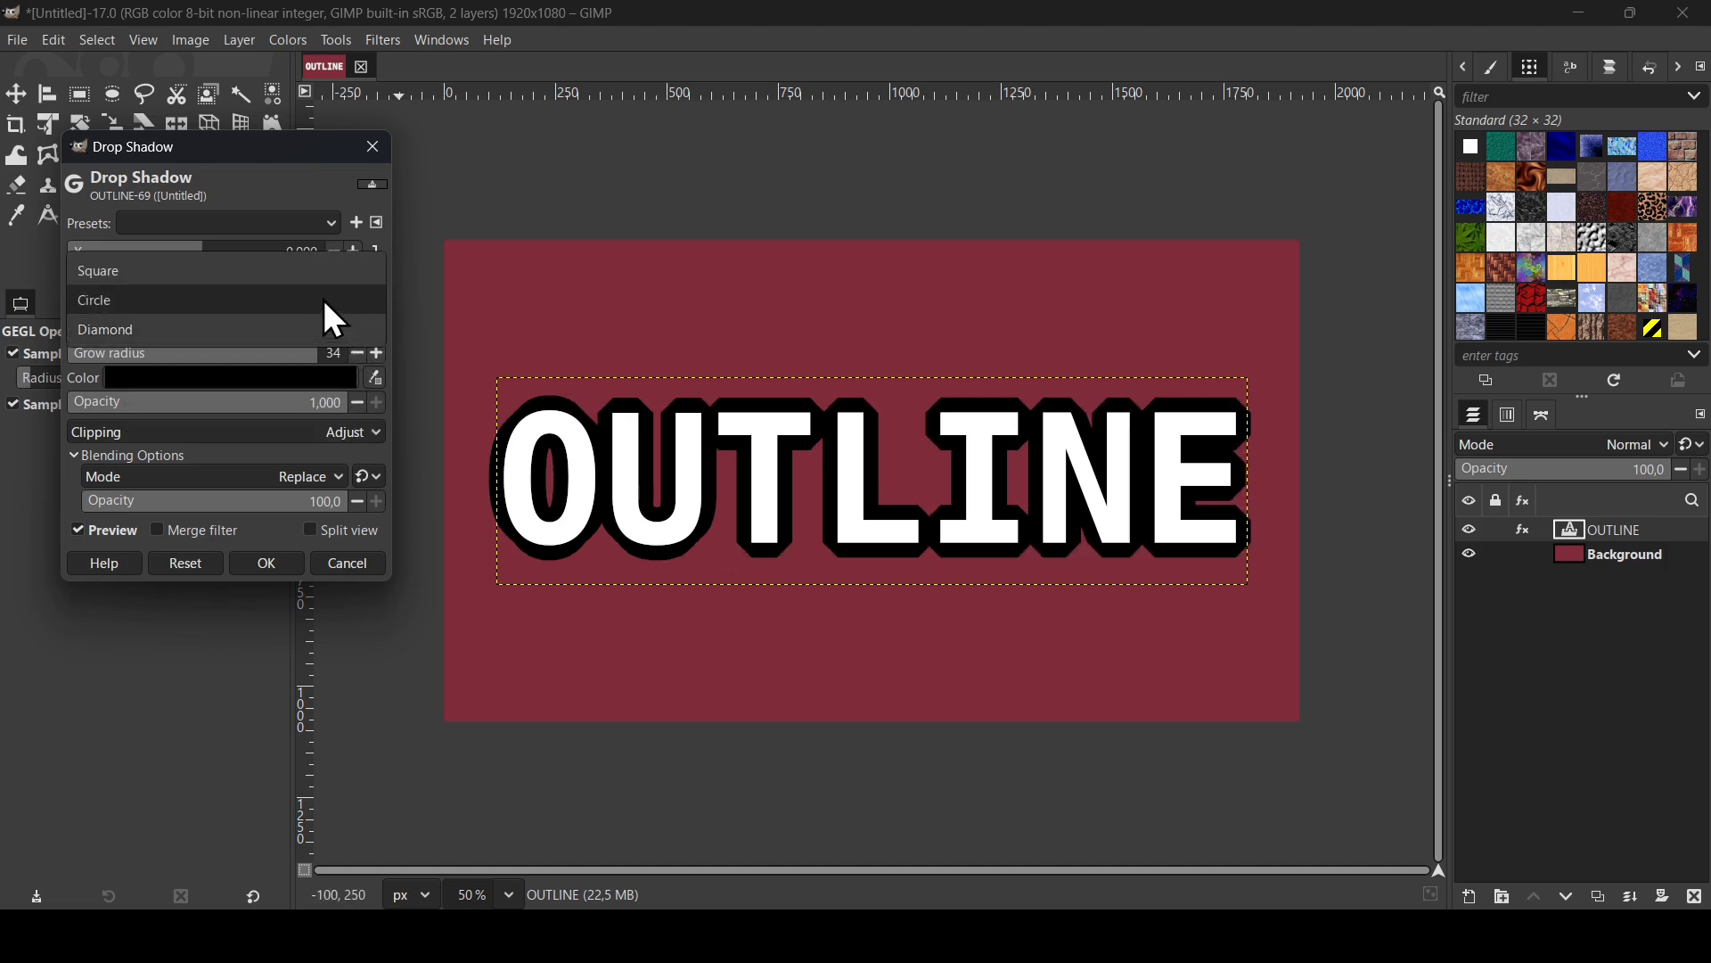
{"action": "left_click", "coordinate": [322, 298]}
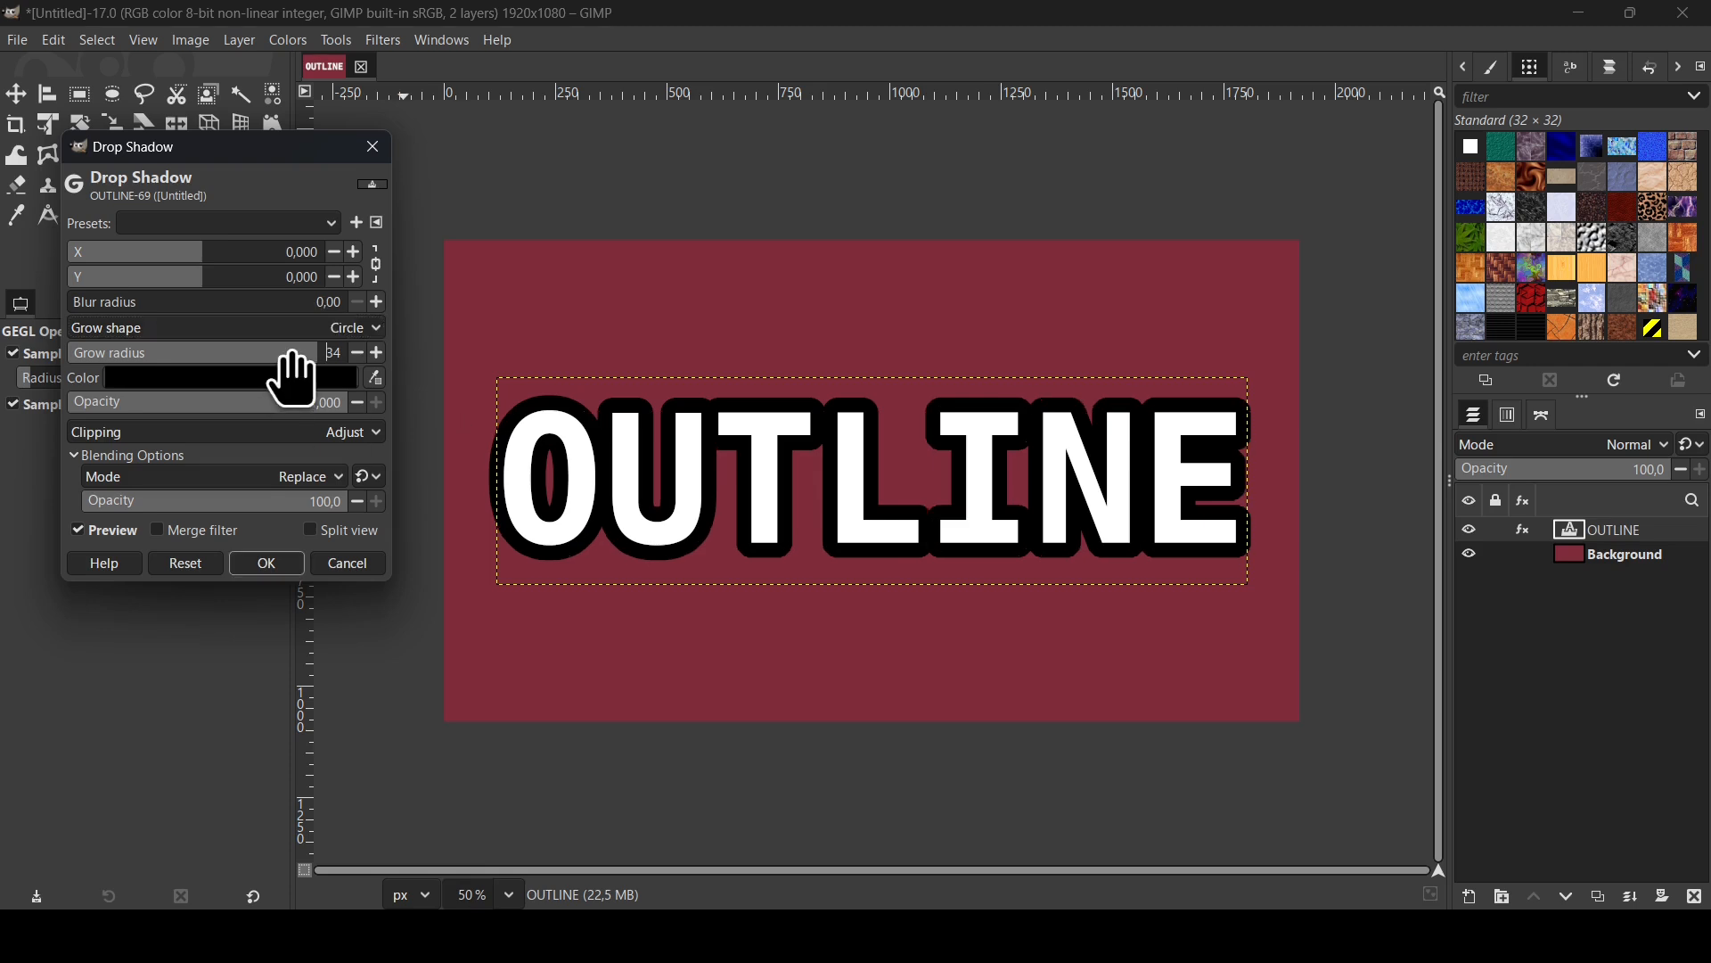
- Raise the shadow's grow radius to 100 and apply the filter
{"action": "left_click_drag", "start_coordinate": [291, 356], "coordinate": [519, 362]}
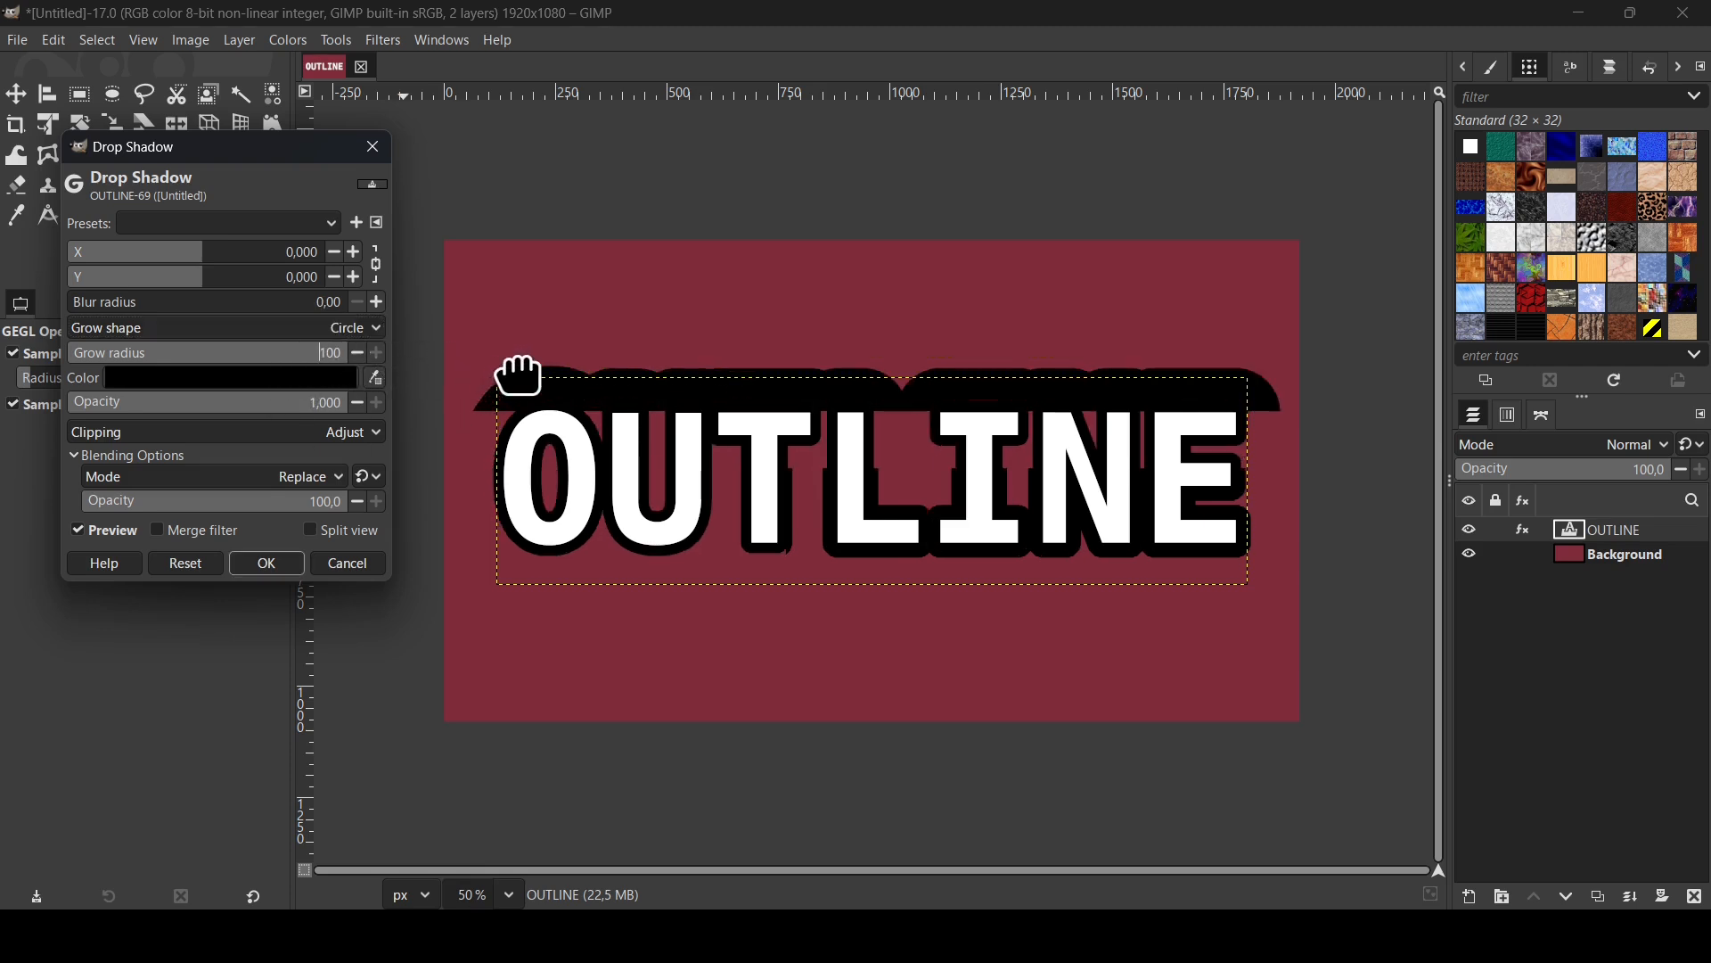
{"action": "double_click", "coordinate": [335, 352]}
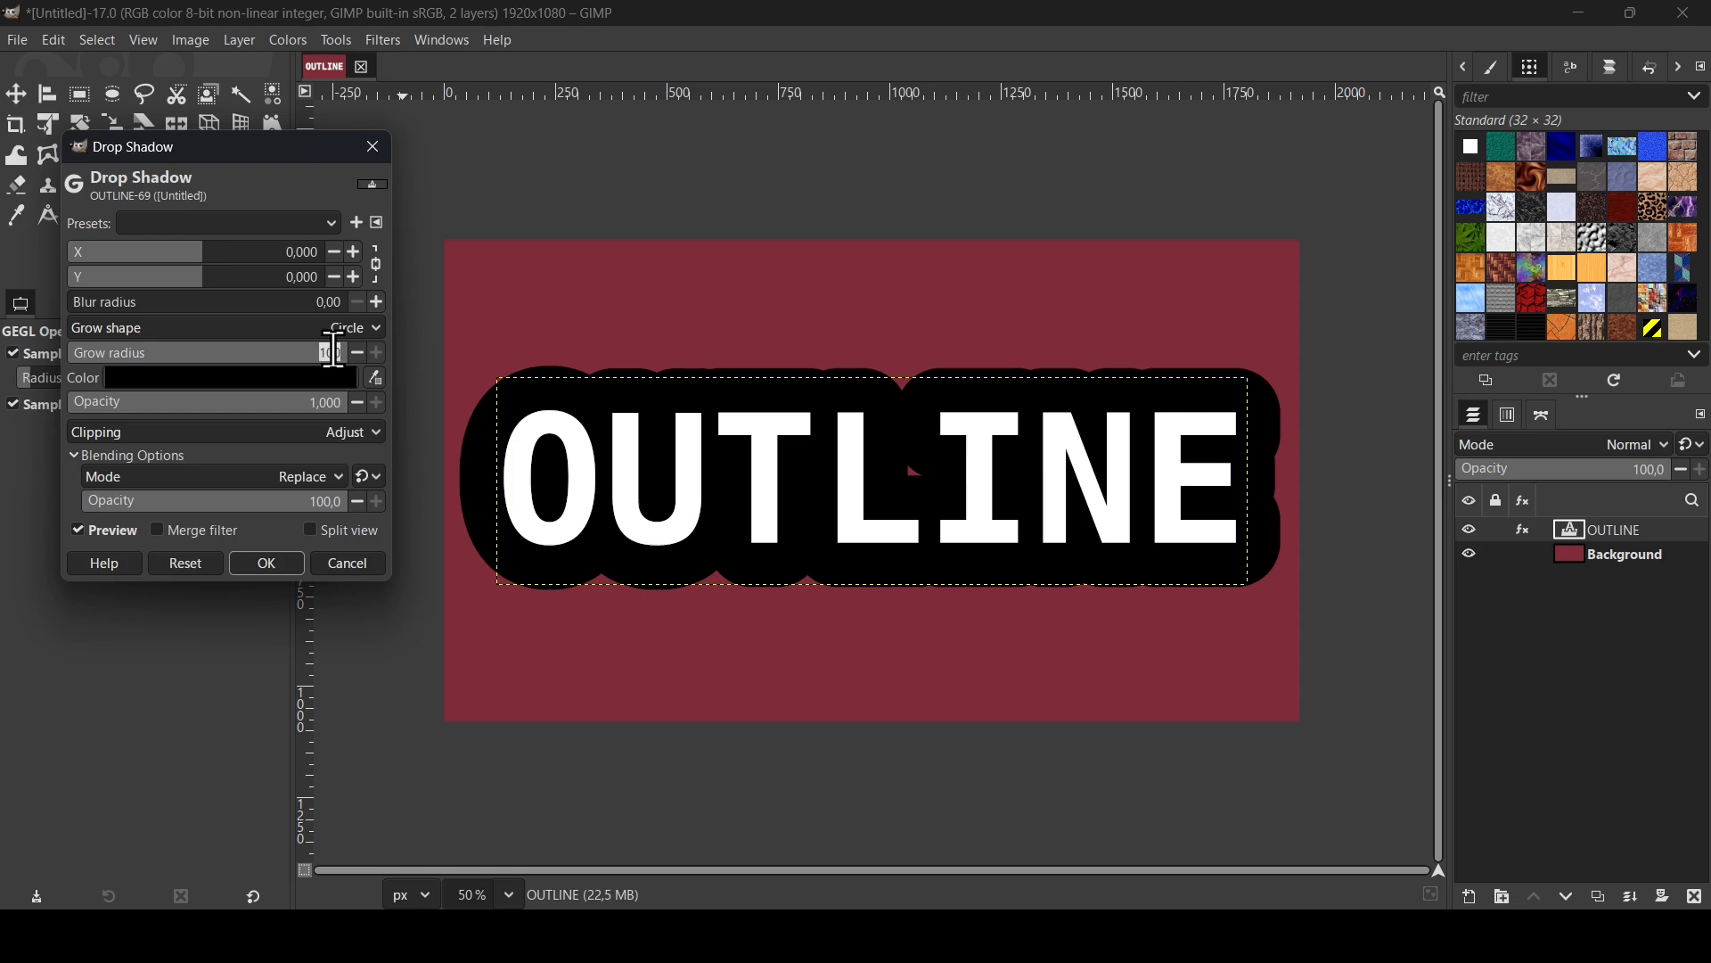
{"action": "type", "text": "150"}
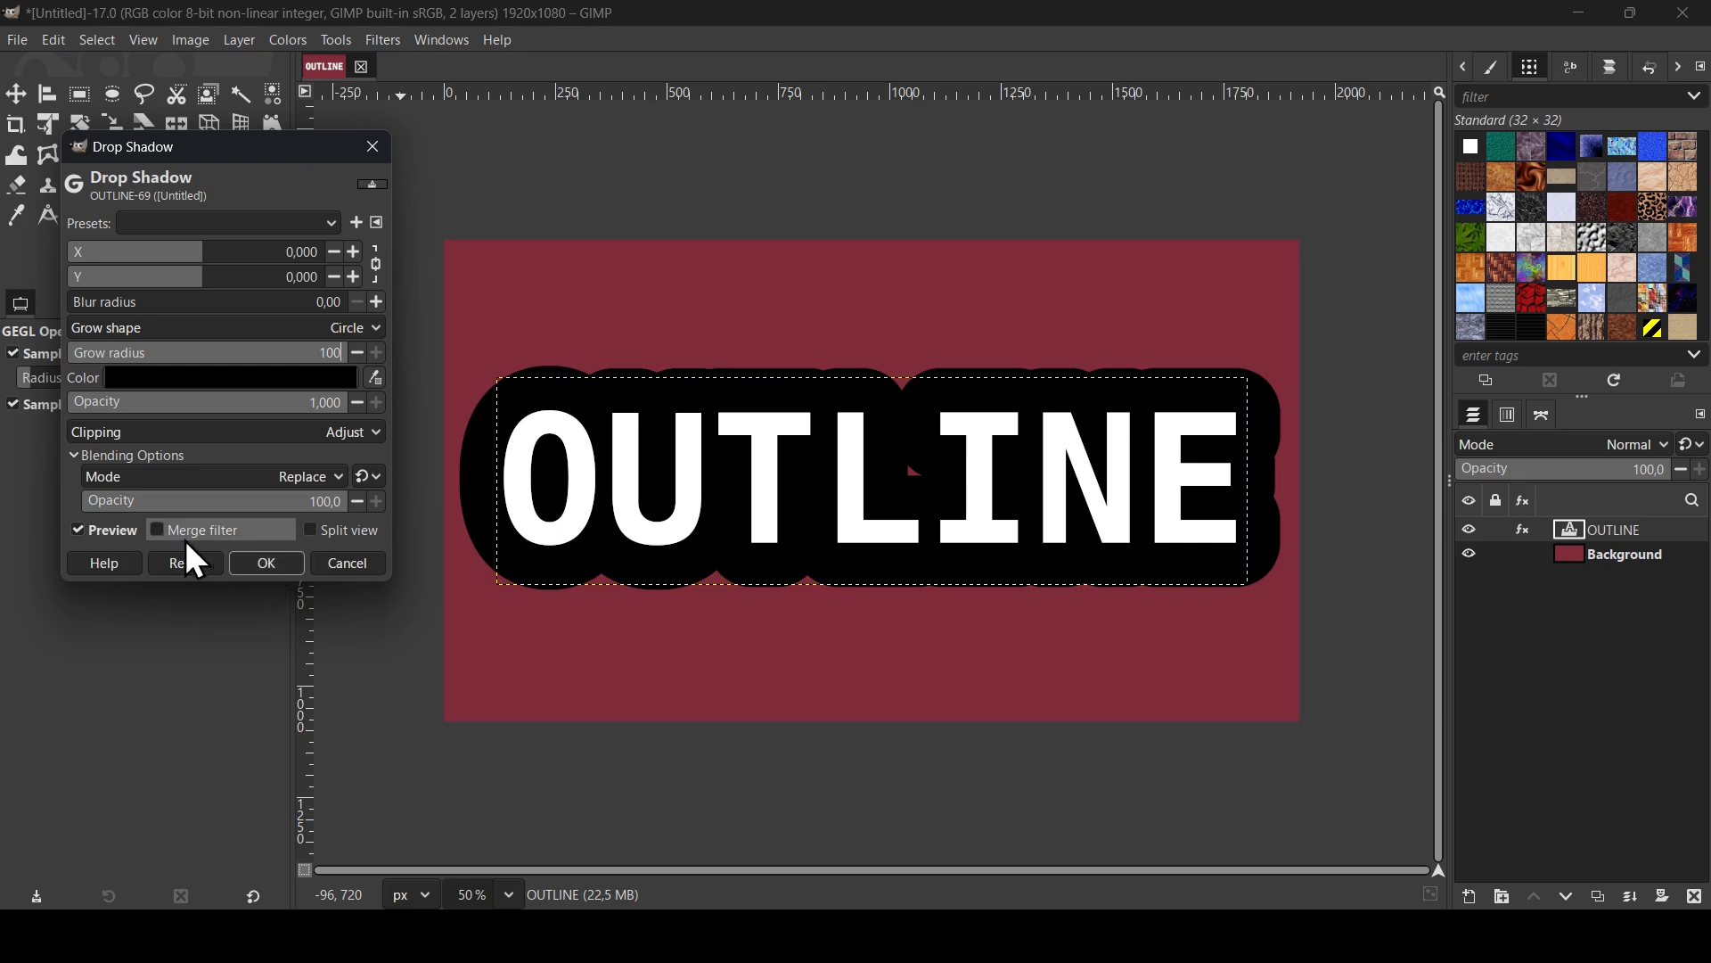
{"action": "left_click", "coordinate": [272, 567]}
{"action": "left_click", "coordinate": [385, 45]}
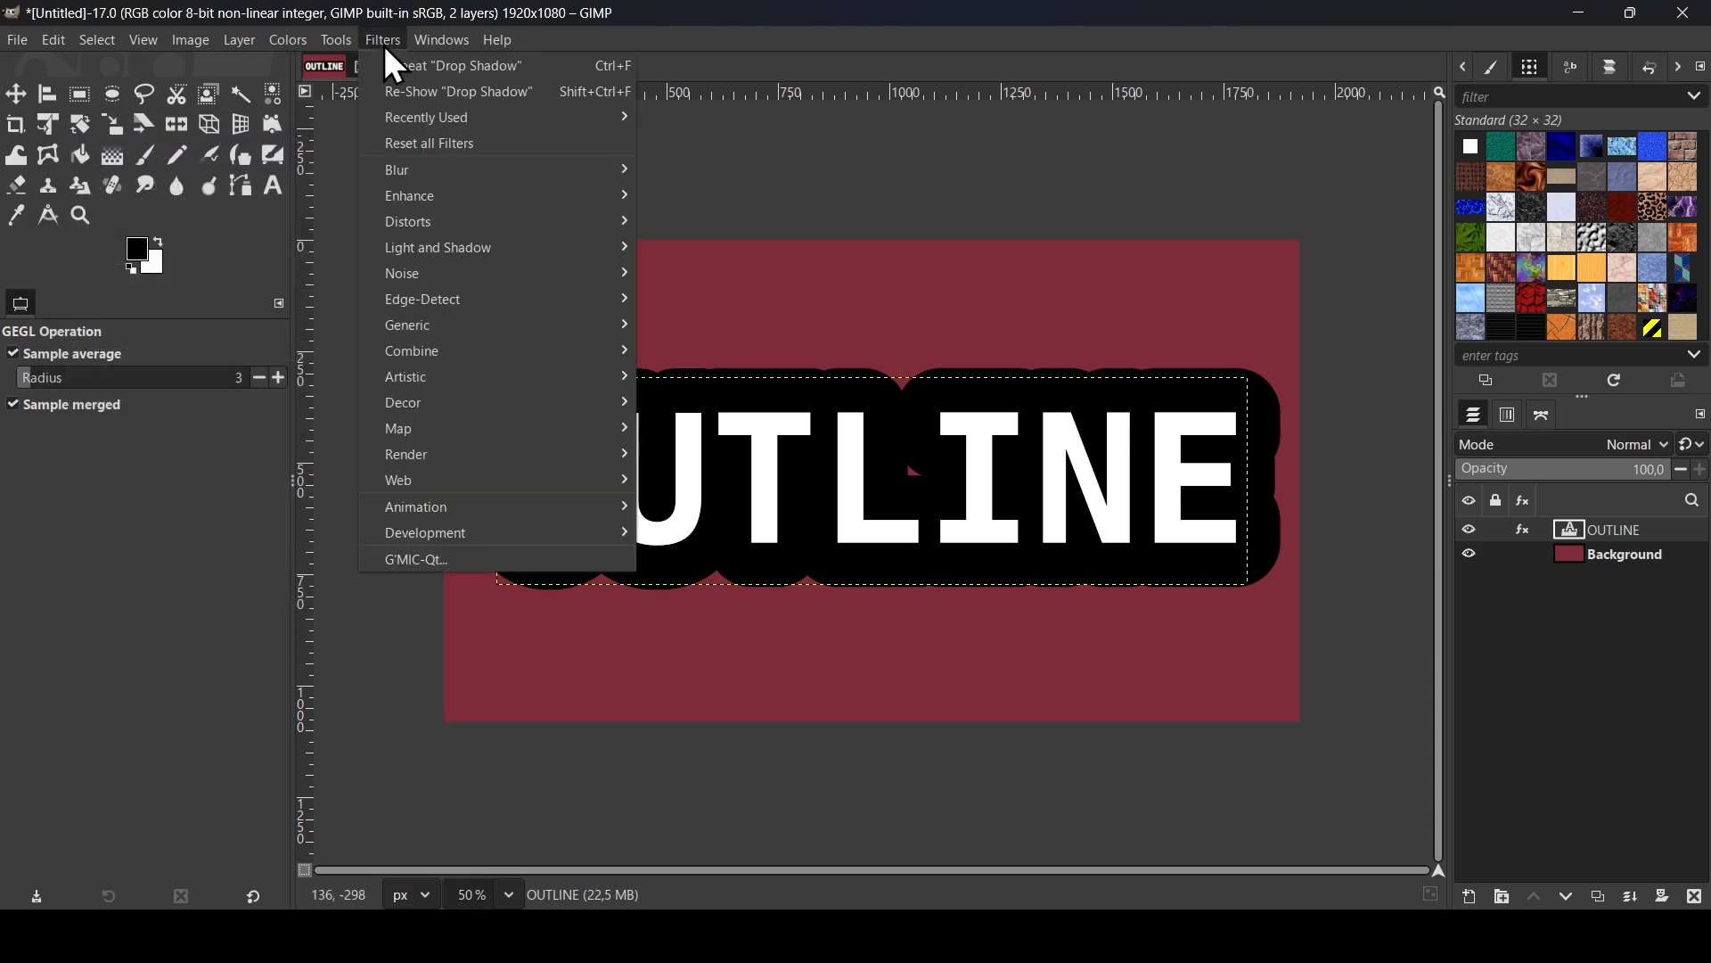
{"action": "left_click", "coordinate": [458, 93]}
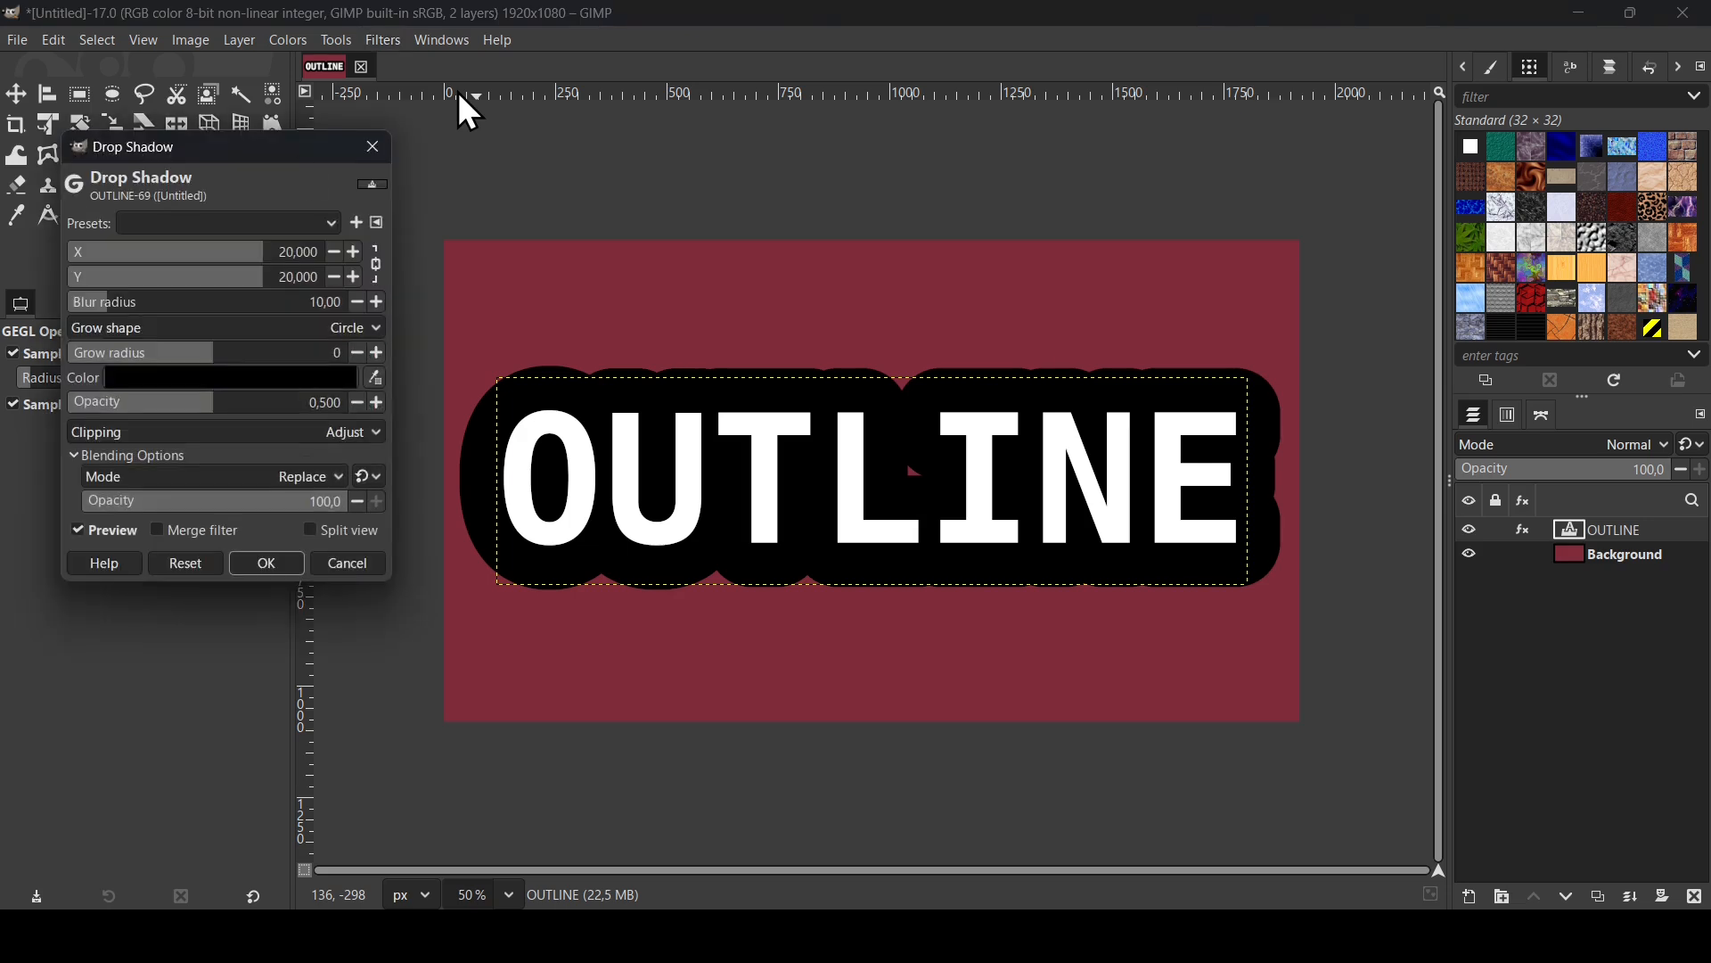
{"action": "left_click", "coordinate": [344, 193]}
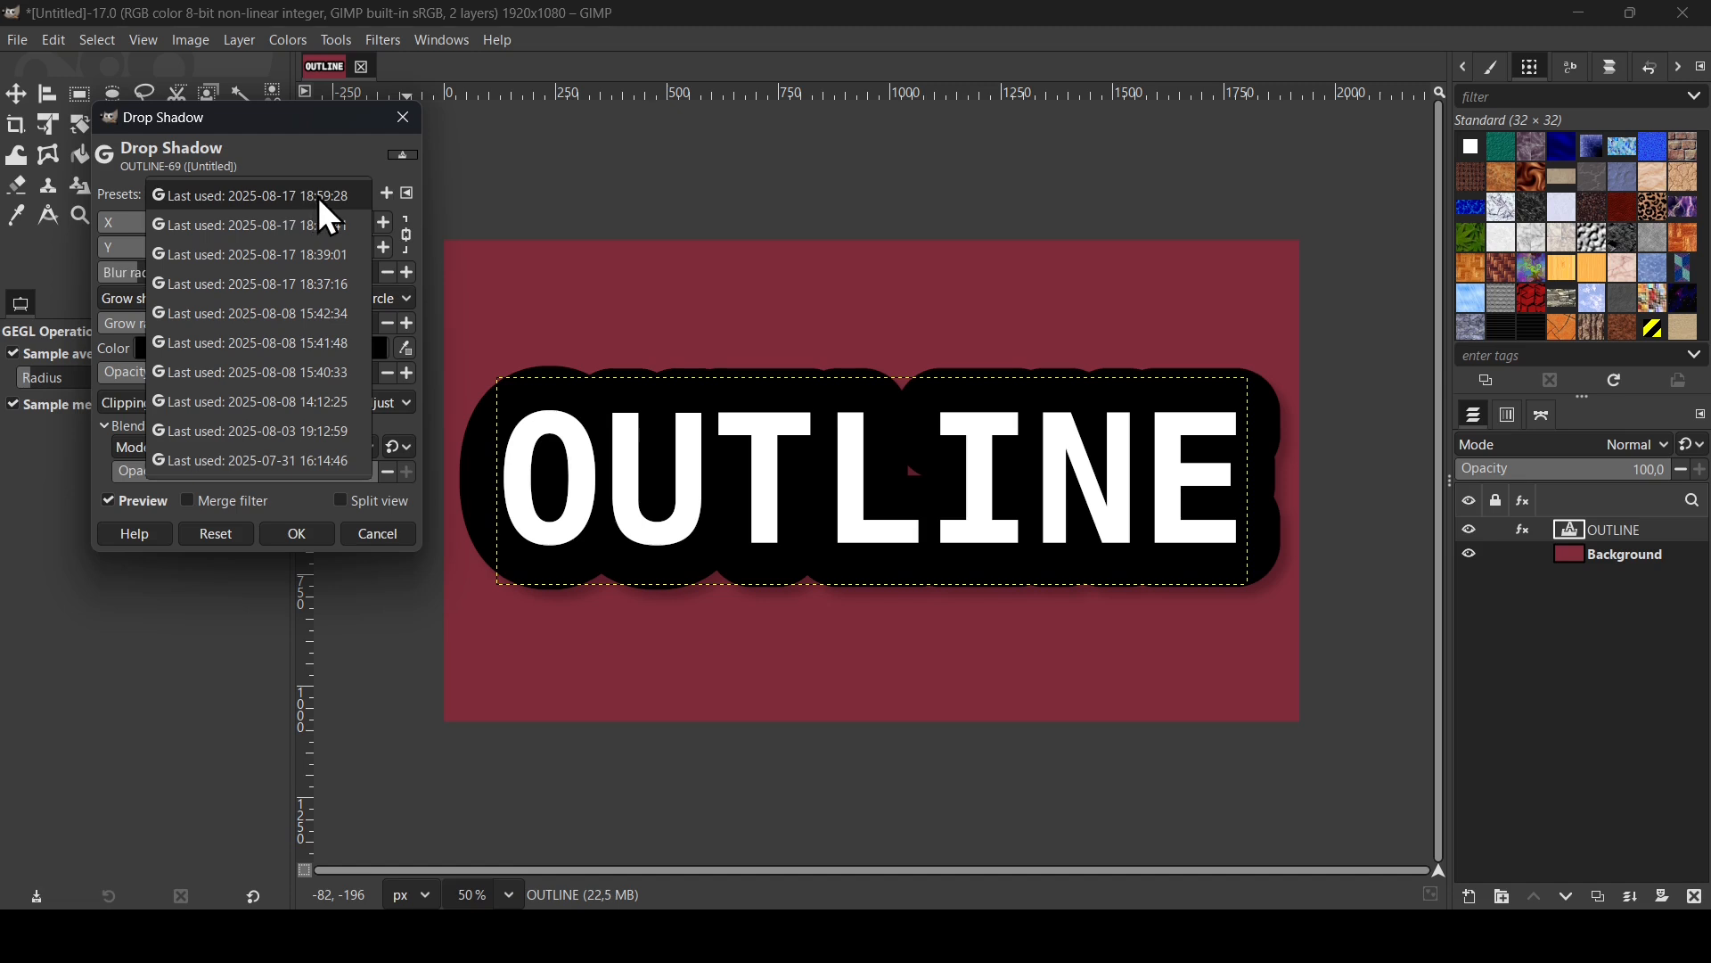
{"action": "left_click", "coordinate": [328, 208]}
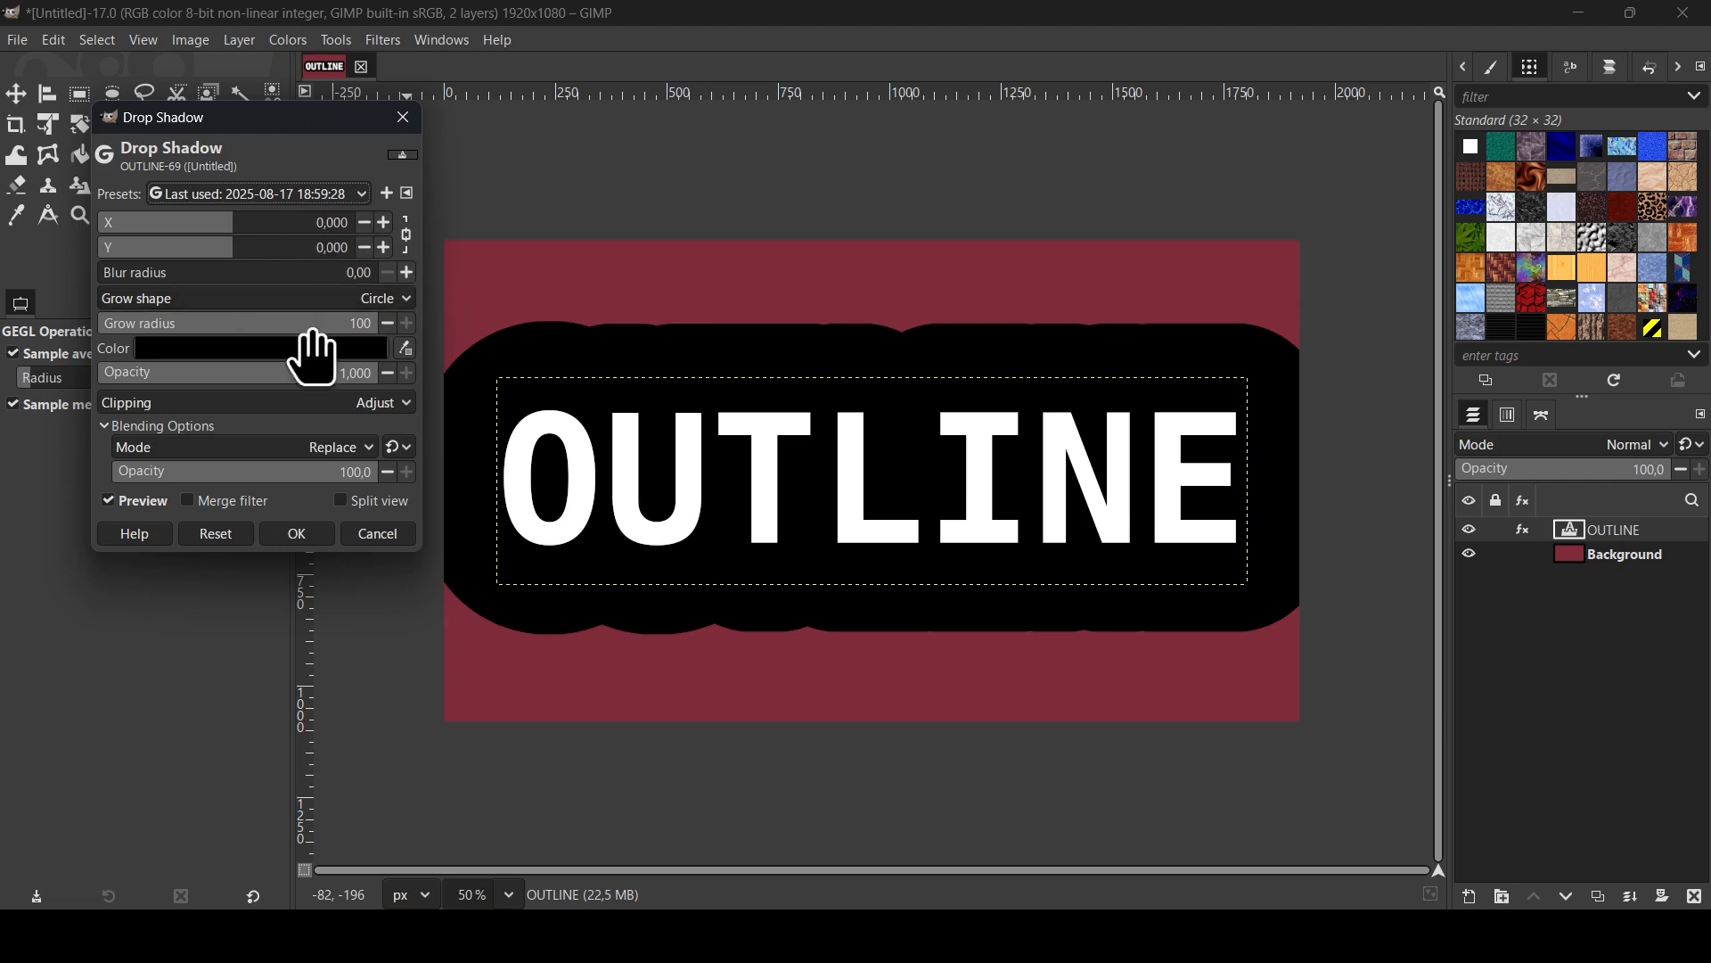
- Give the second shadow a Square grow shape and the blue color 2479b9, and apply it
{"action": "left_click", "coordinate": [317, 300]}
{"action": "left_click", "coordinate": [302, 265]}
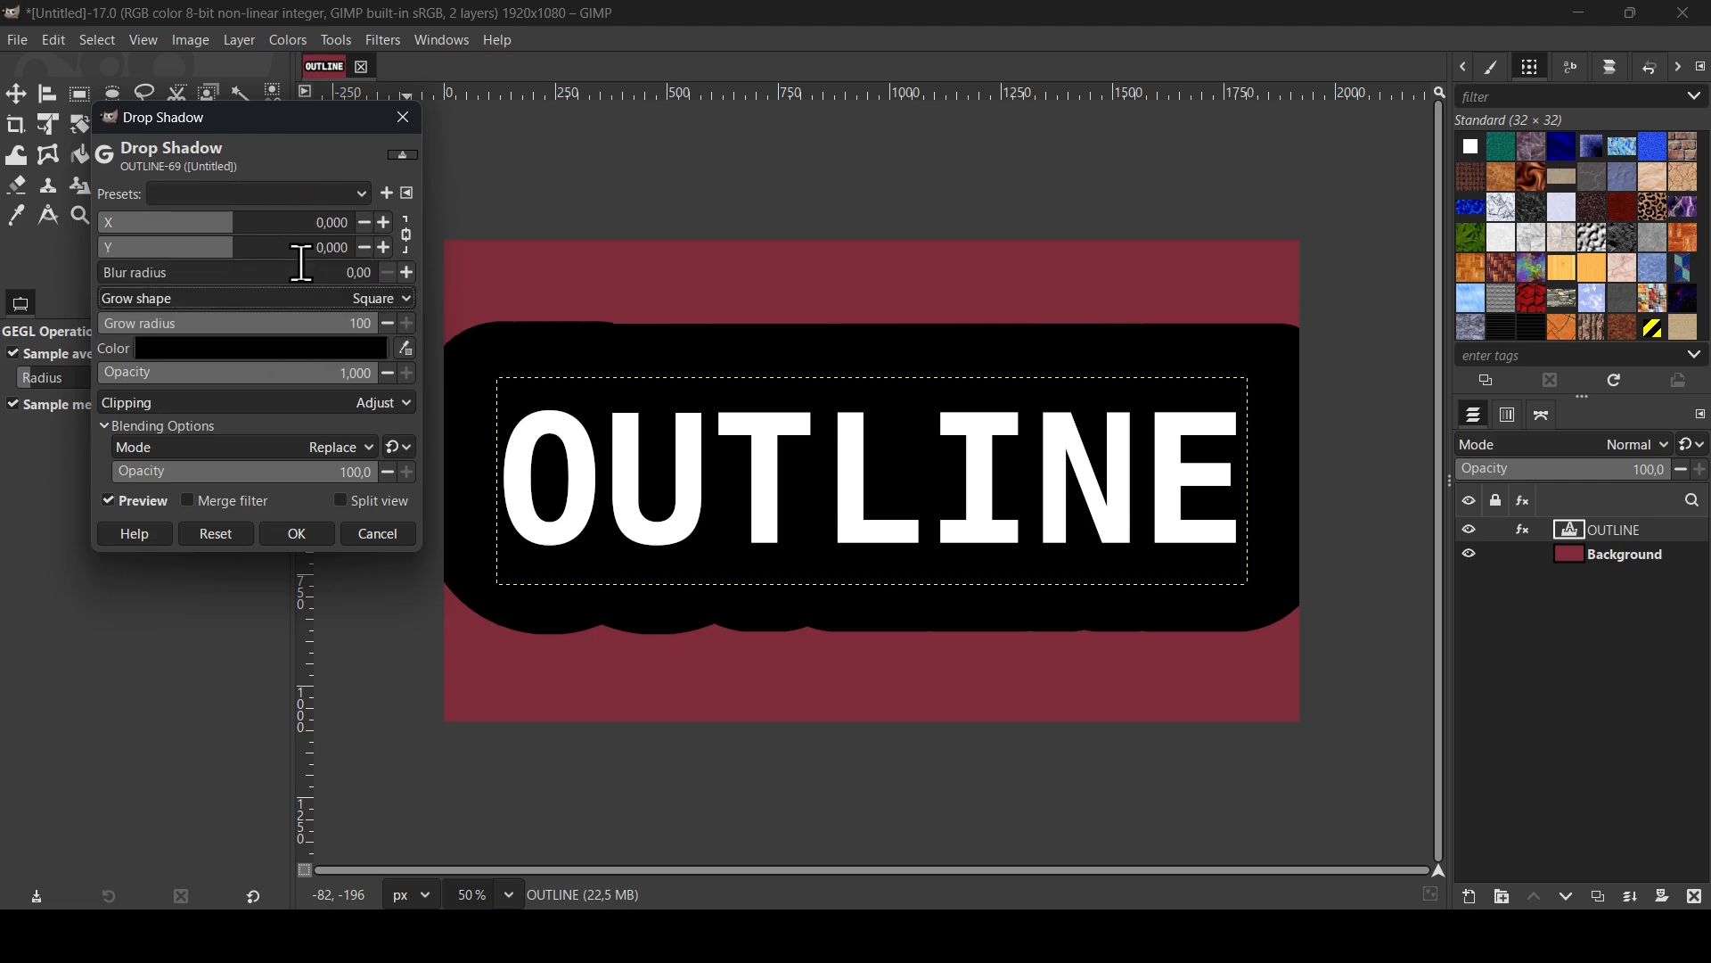
{"action": "left_click", "coordinate": [330, 353]}
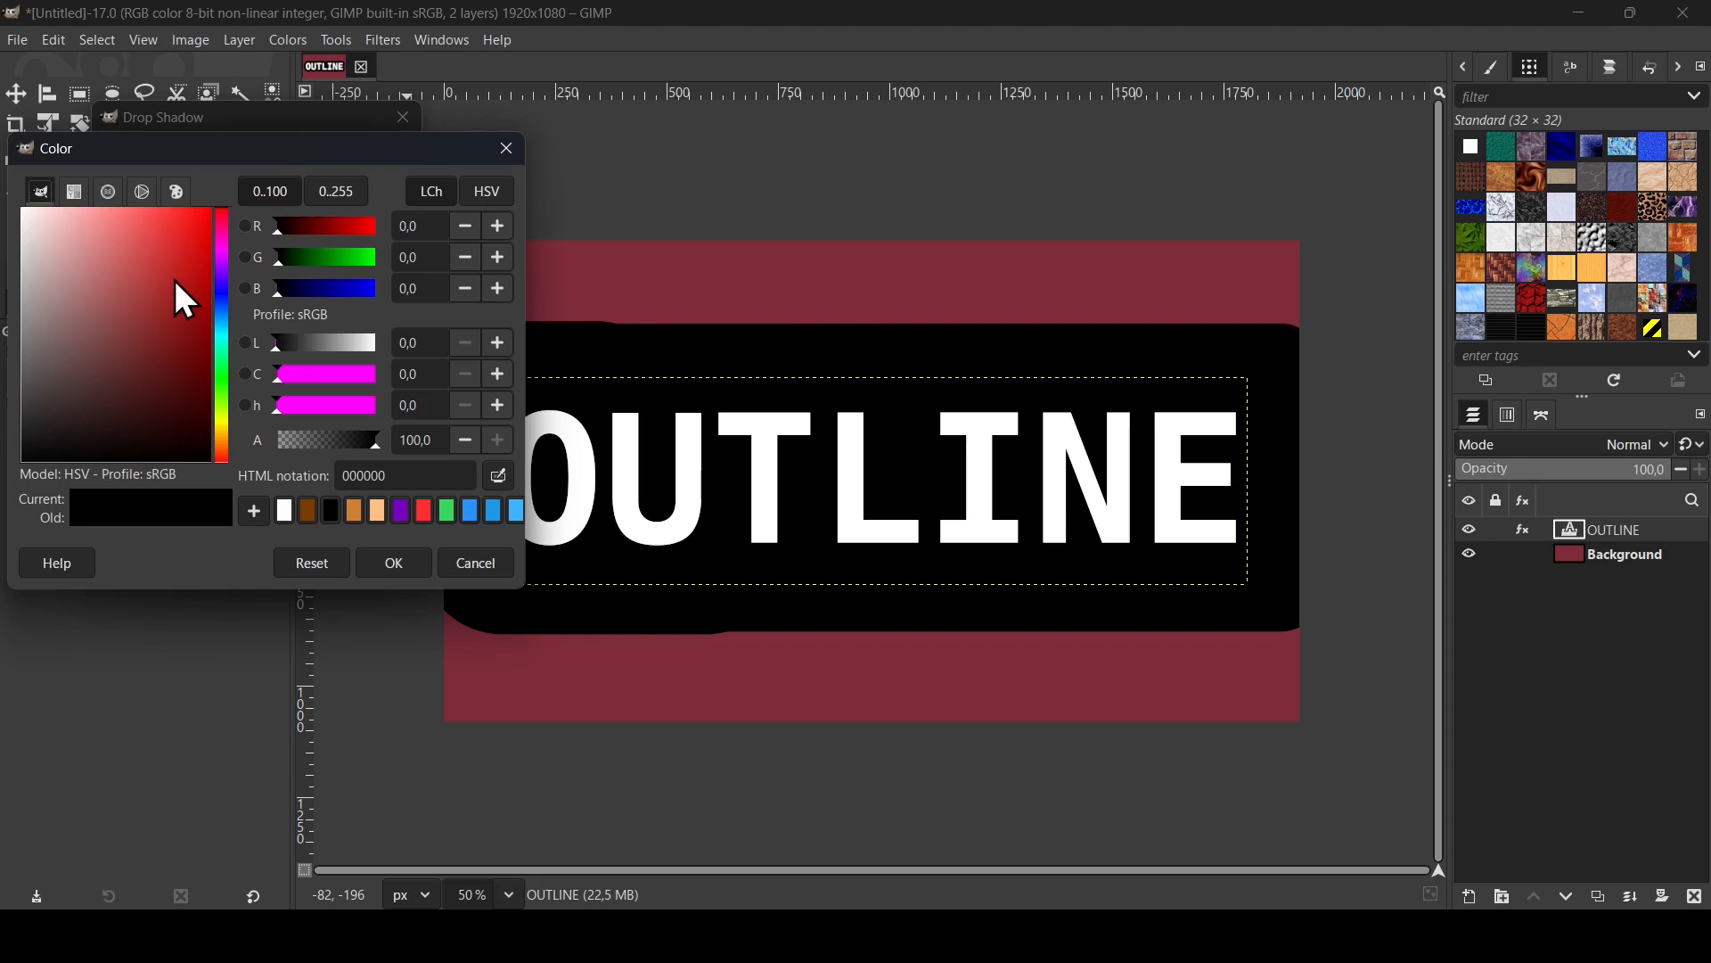
{"action": "left_click", "coordinate": [172, 277]}
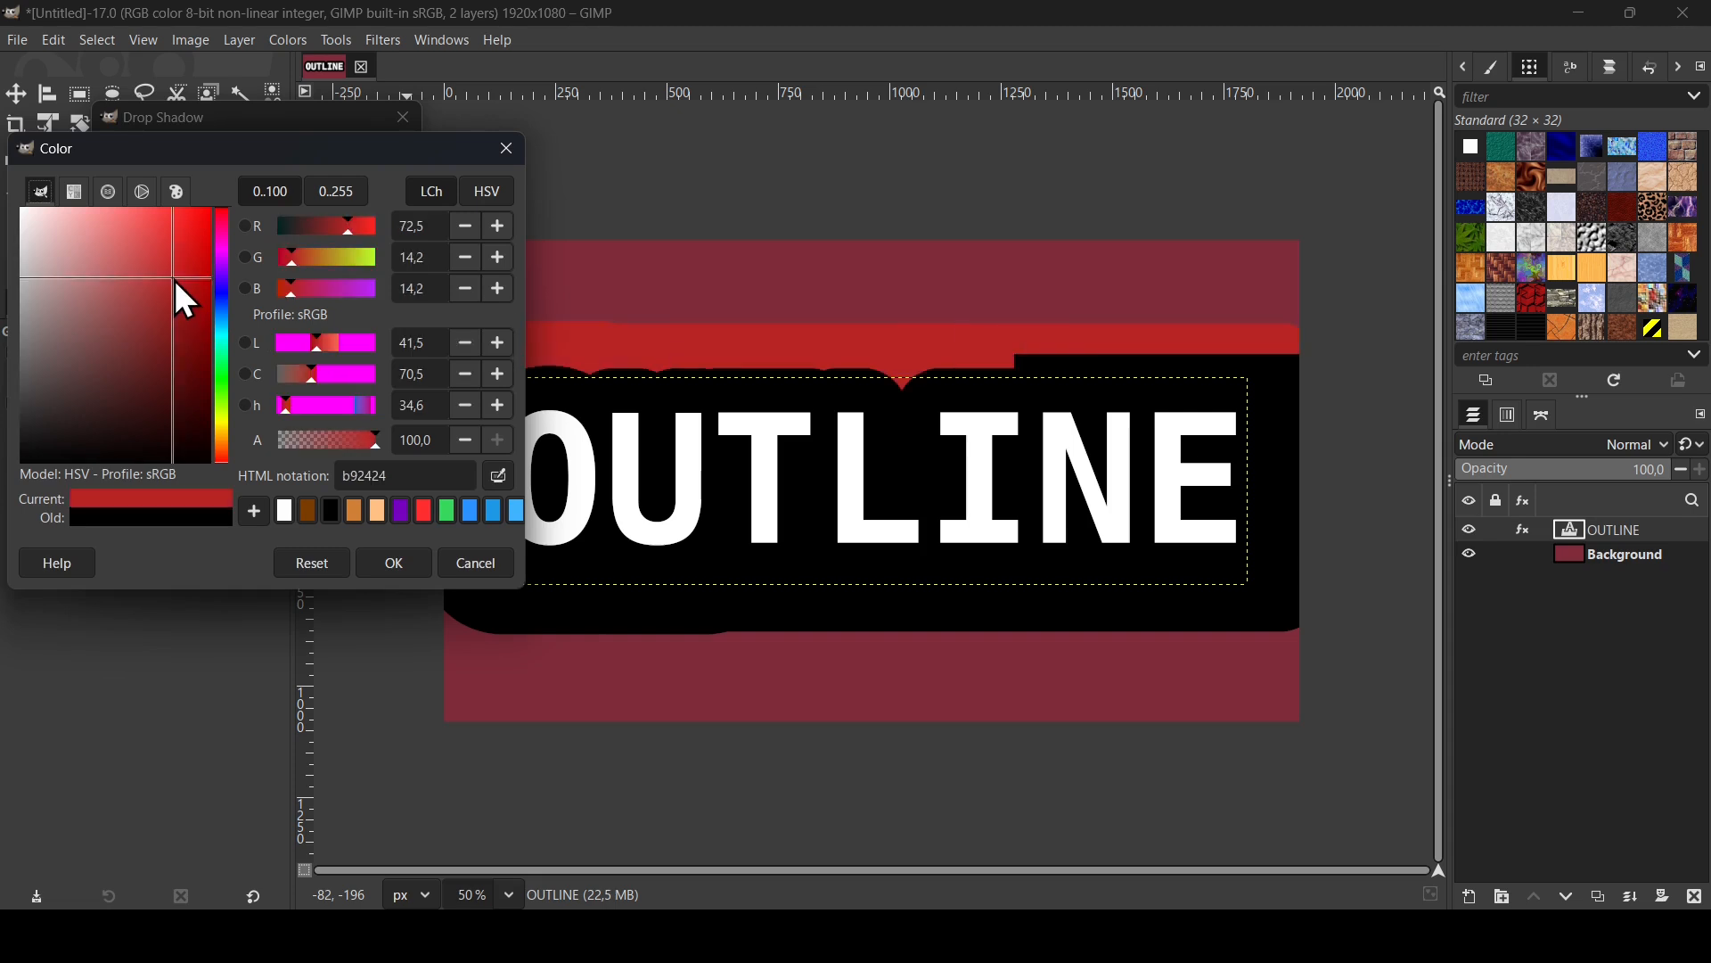
{"action": "left_click", "coordinate": [222, 319]}
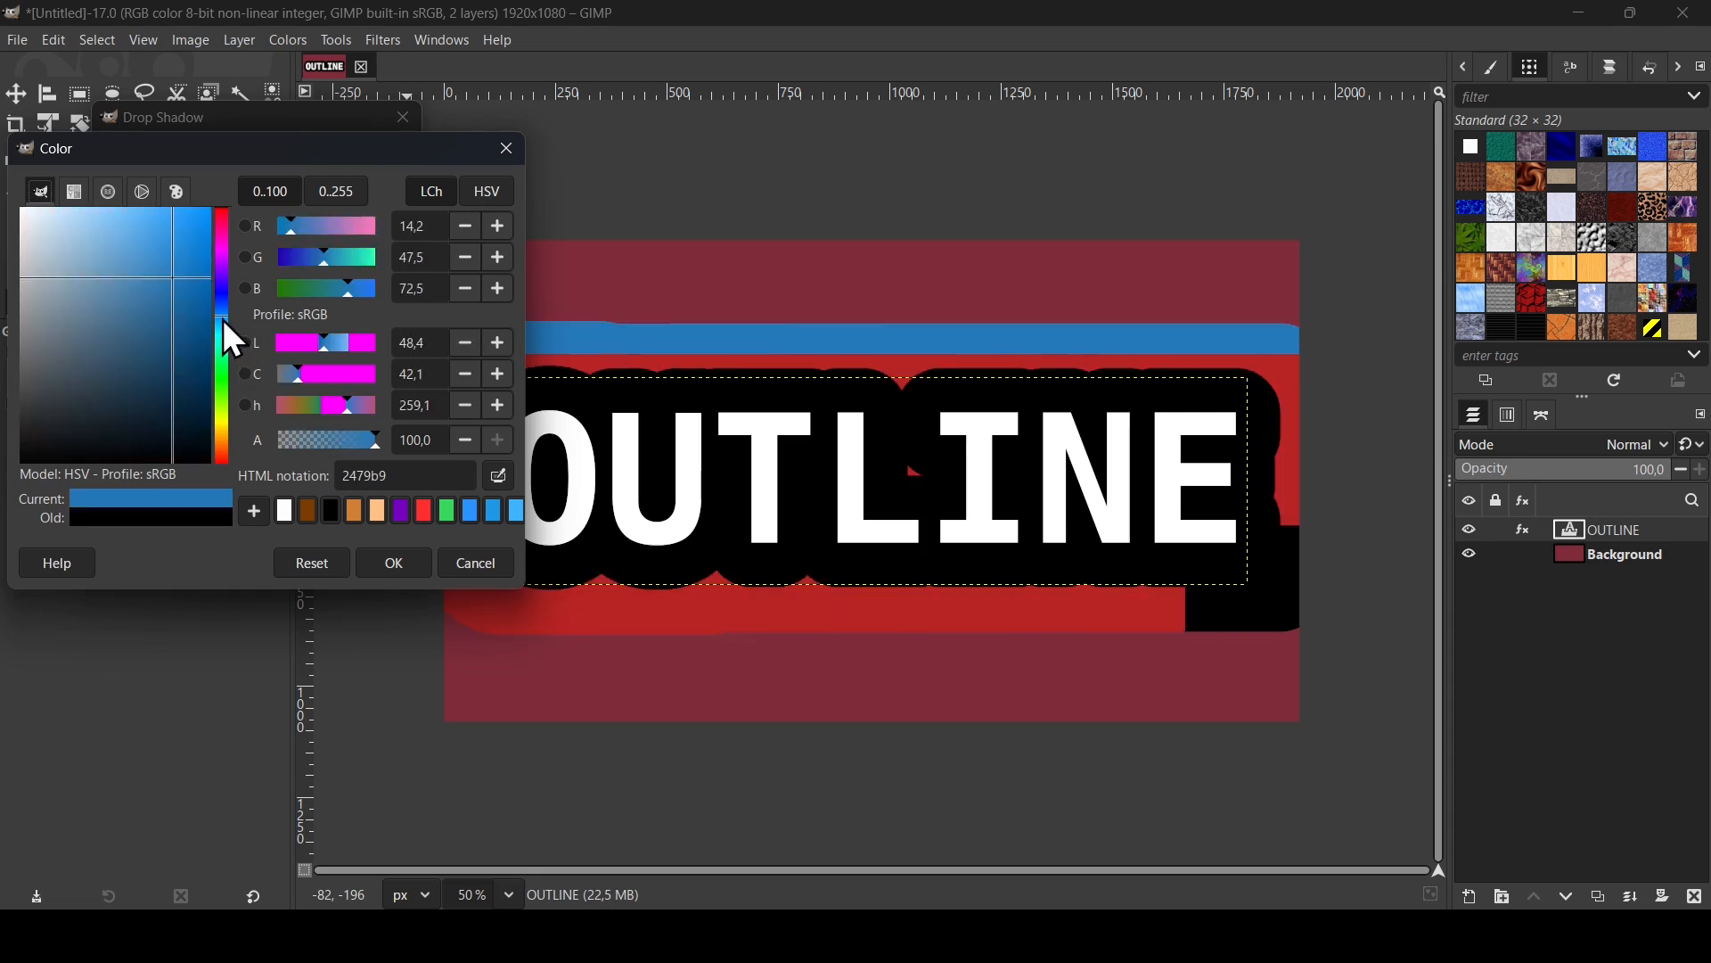
{"action": "left_click", "coordinate": [392, 554]}
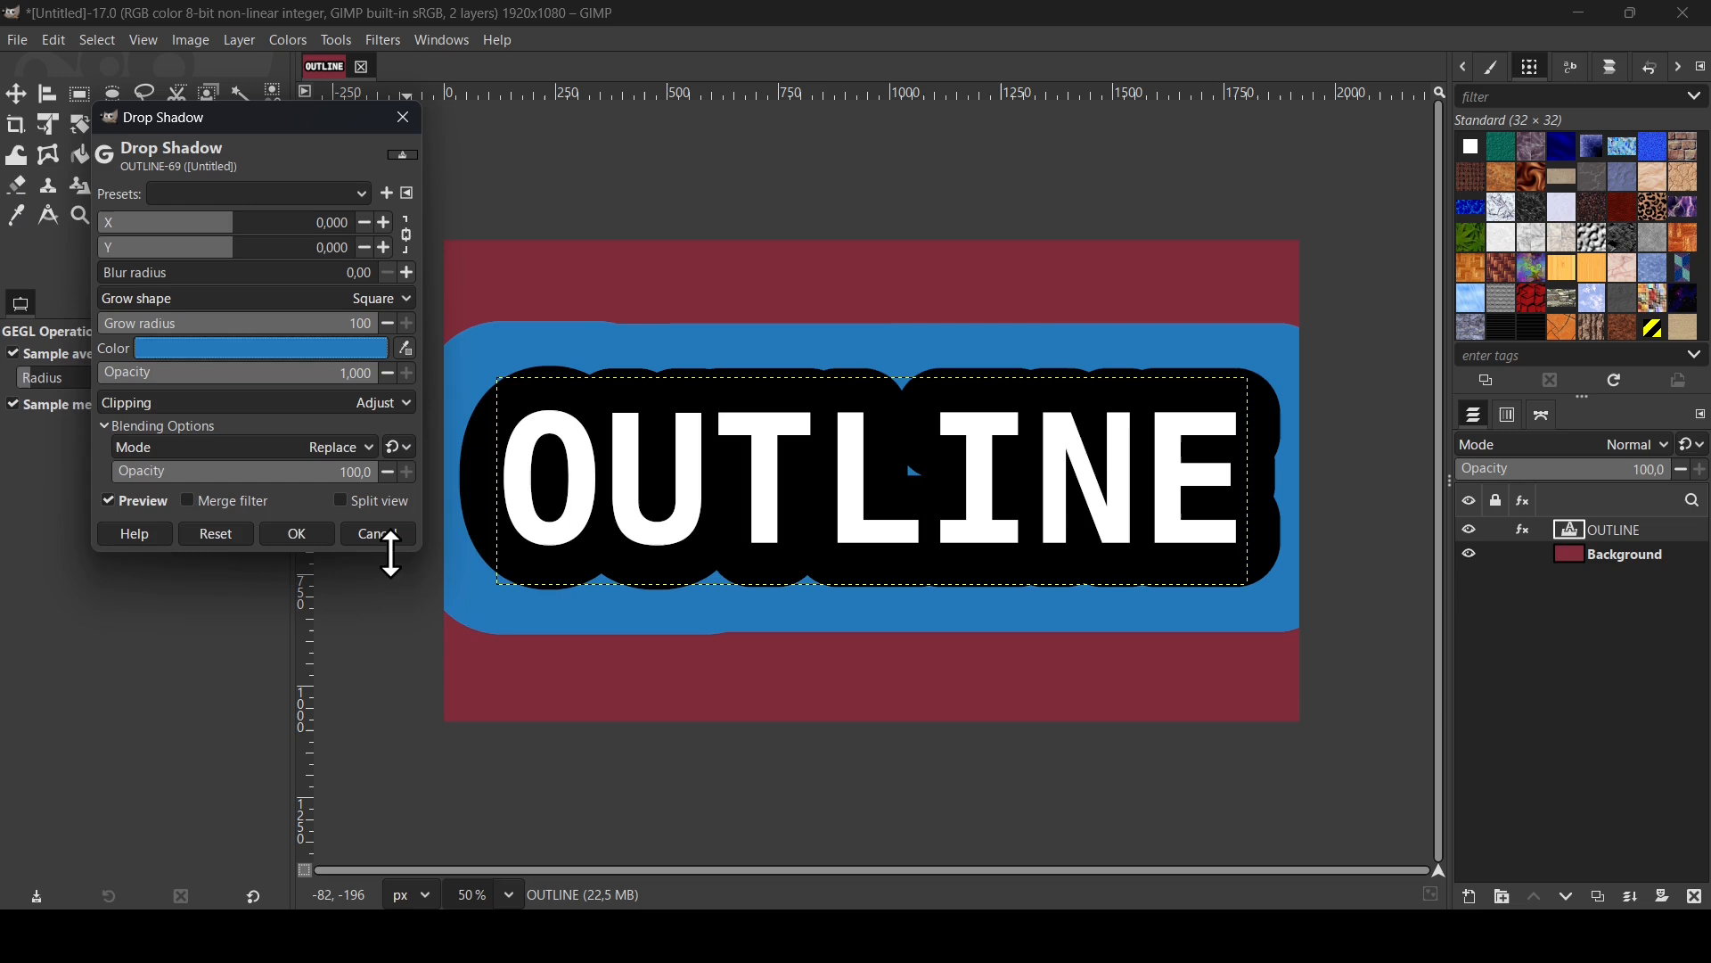
{"action": "left_click", "coordinate": [297, 534]}
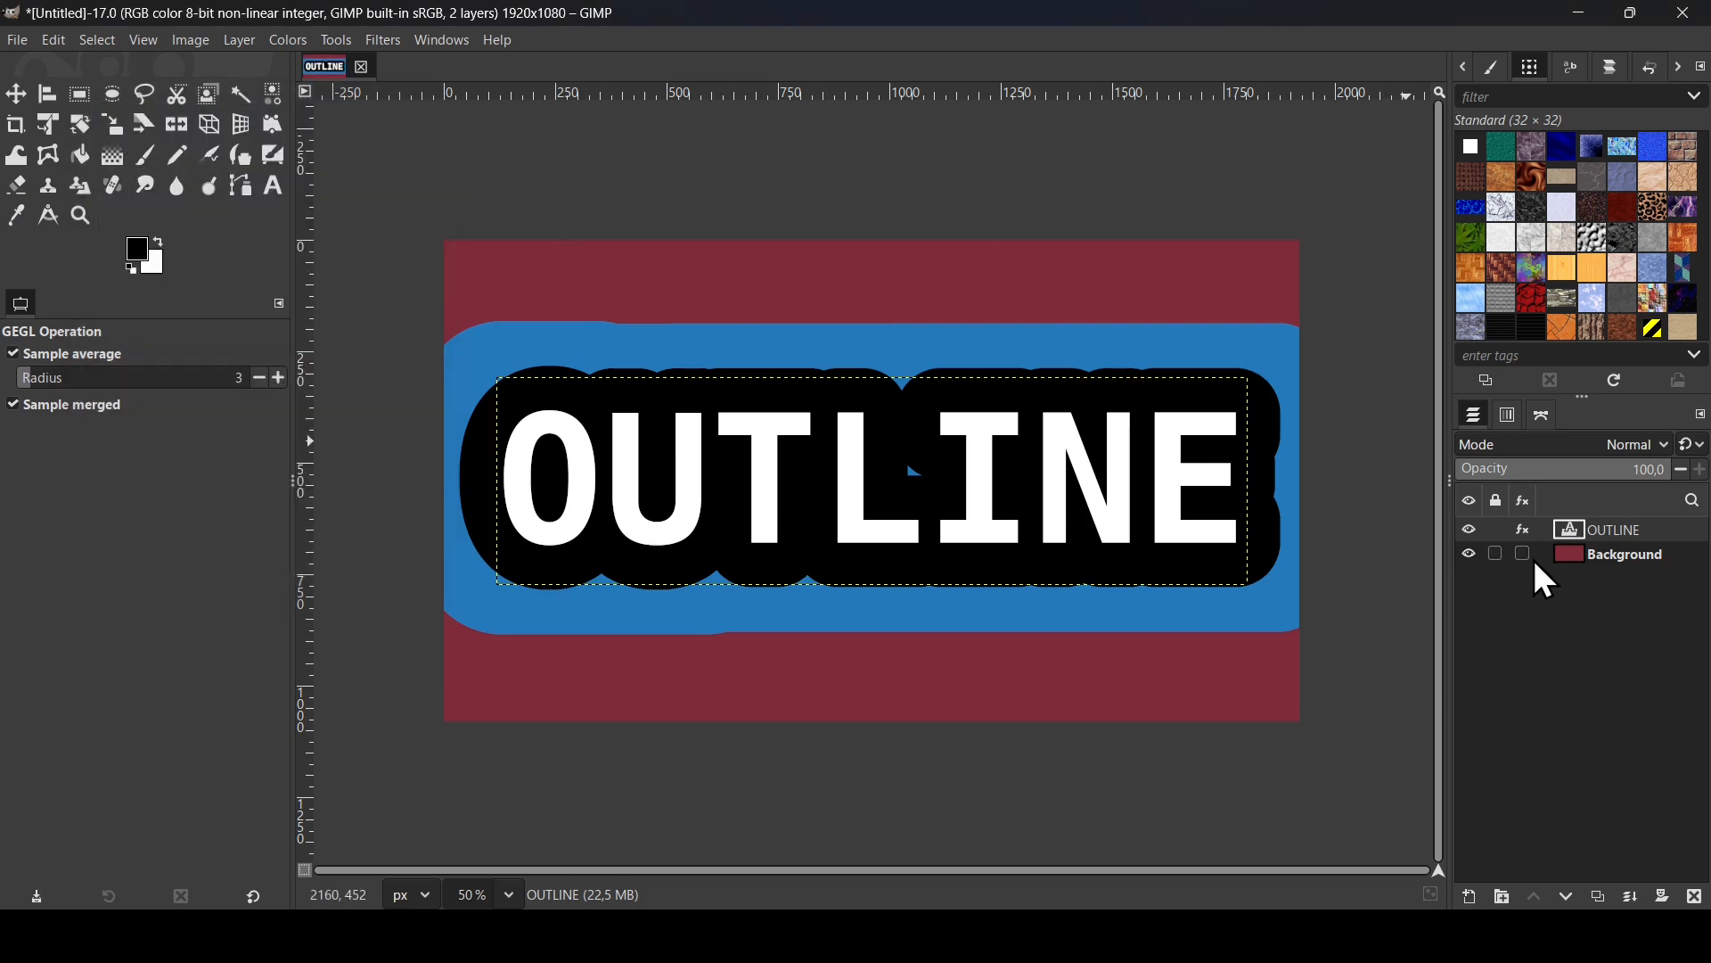
- Replace the OUTLINE text with GIMP and move the text layer to the middle of the image
{"action": "left_click", "coordinate": [272, 184]}
{"action": "left_click", "coordinate": [837, 526]}
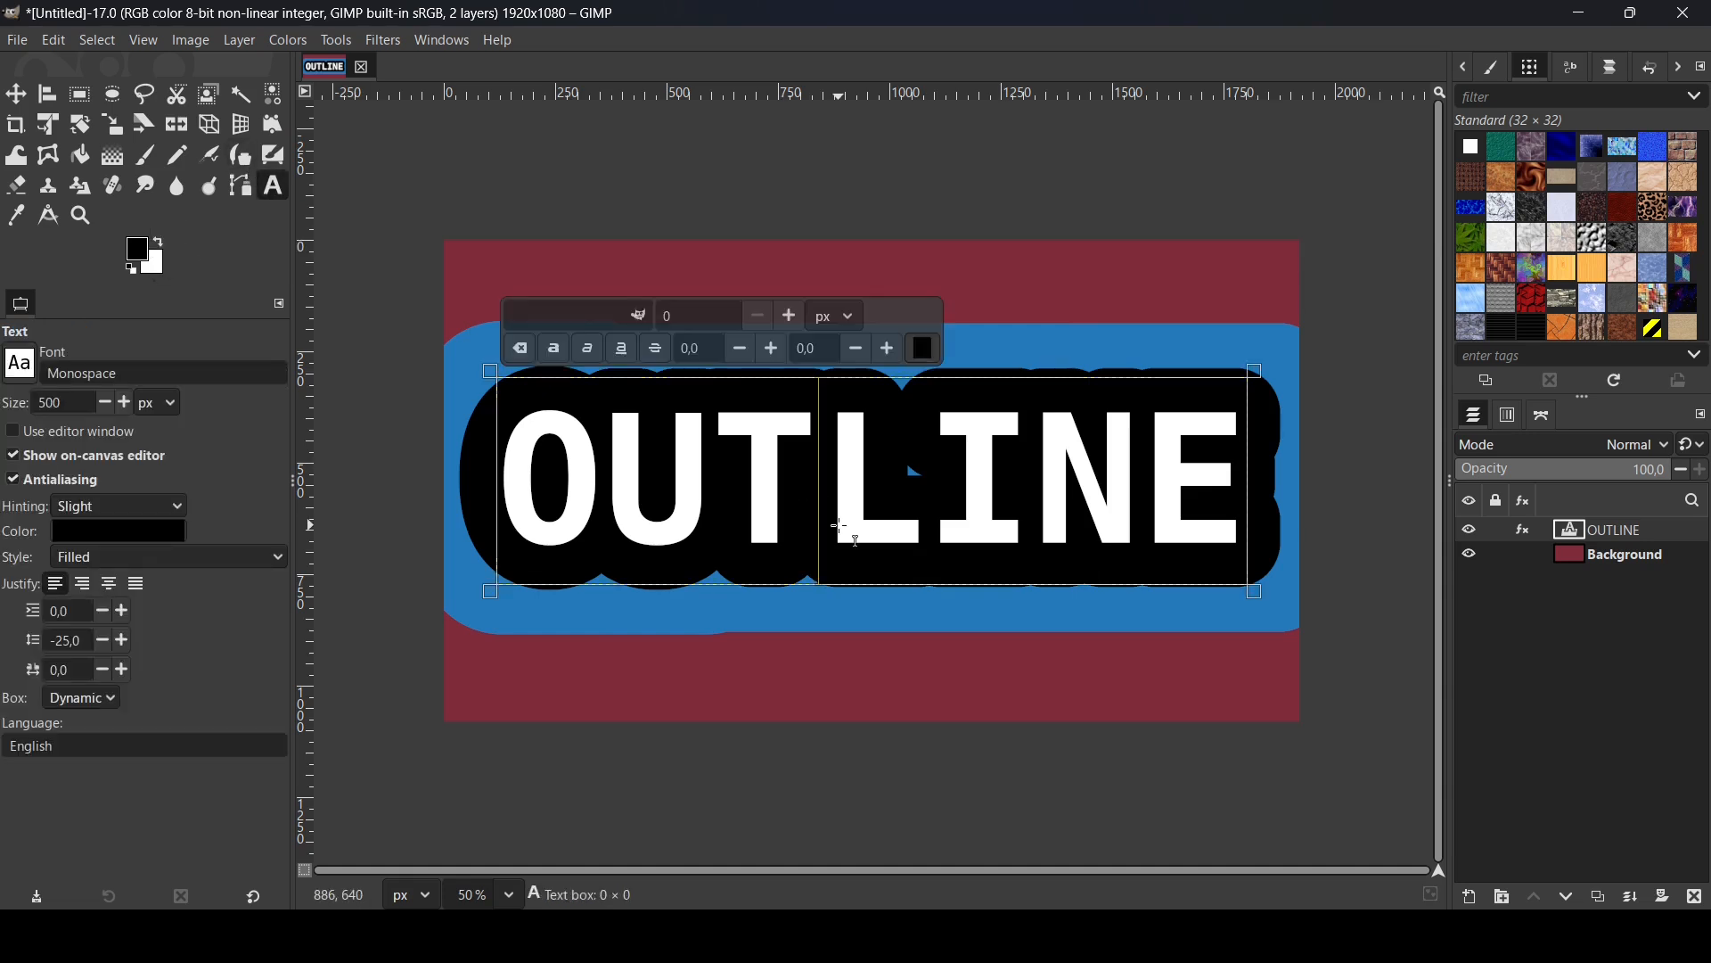
{"action": "type", "text": "G"}
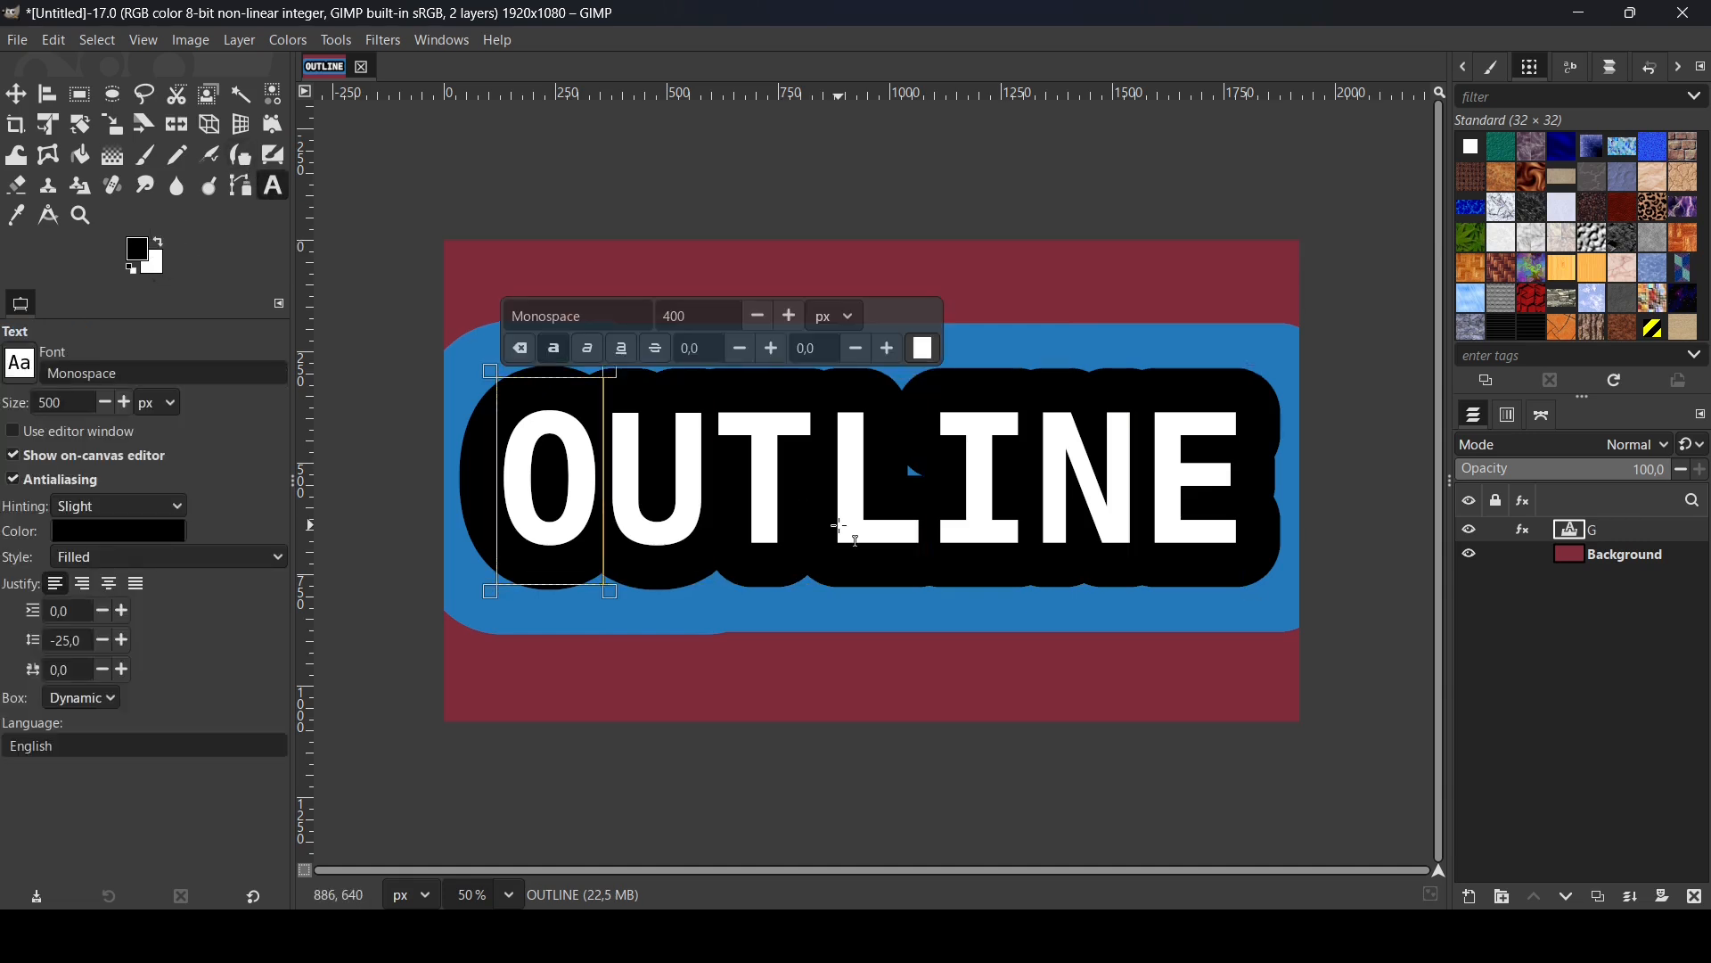
{"action": "type", "text": "IMP"}
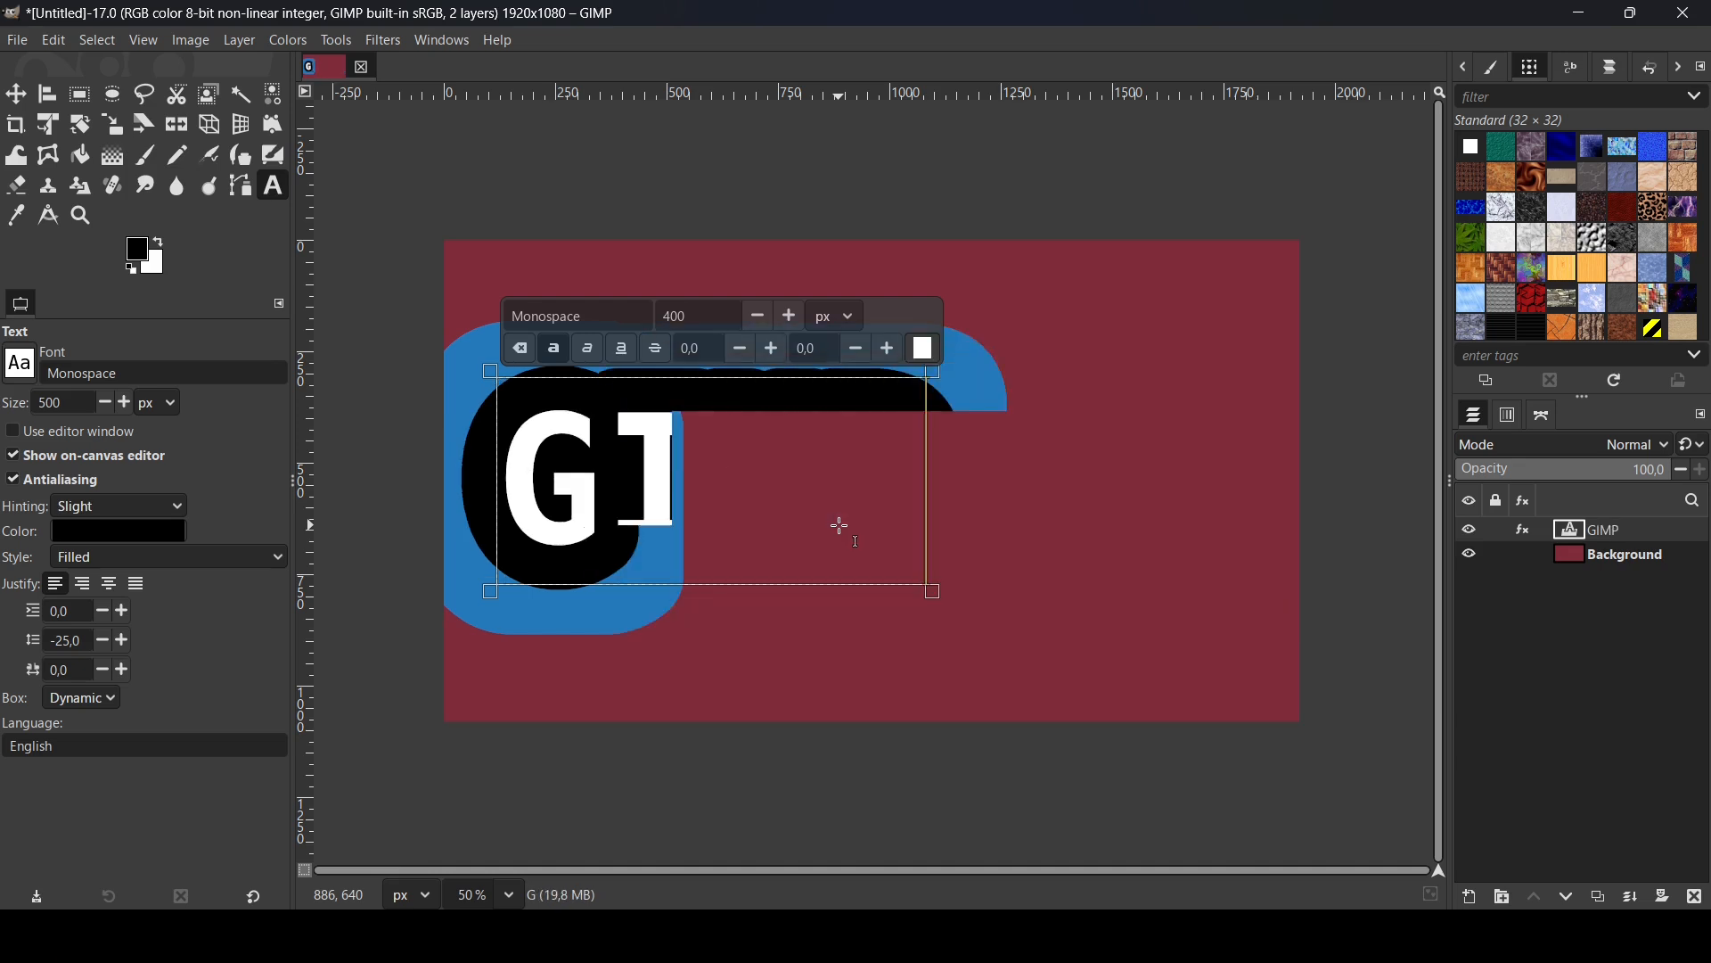
{"action": "left_click", "coordinate": [17, 95]}
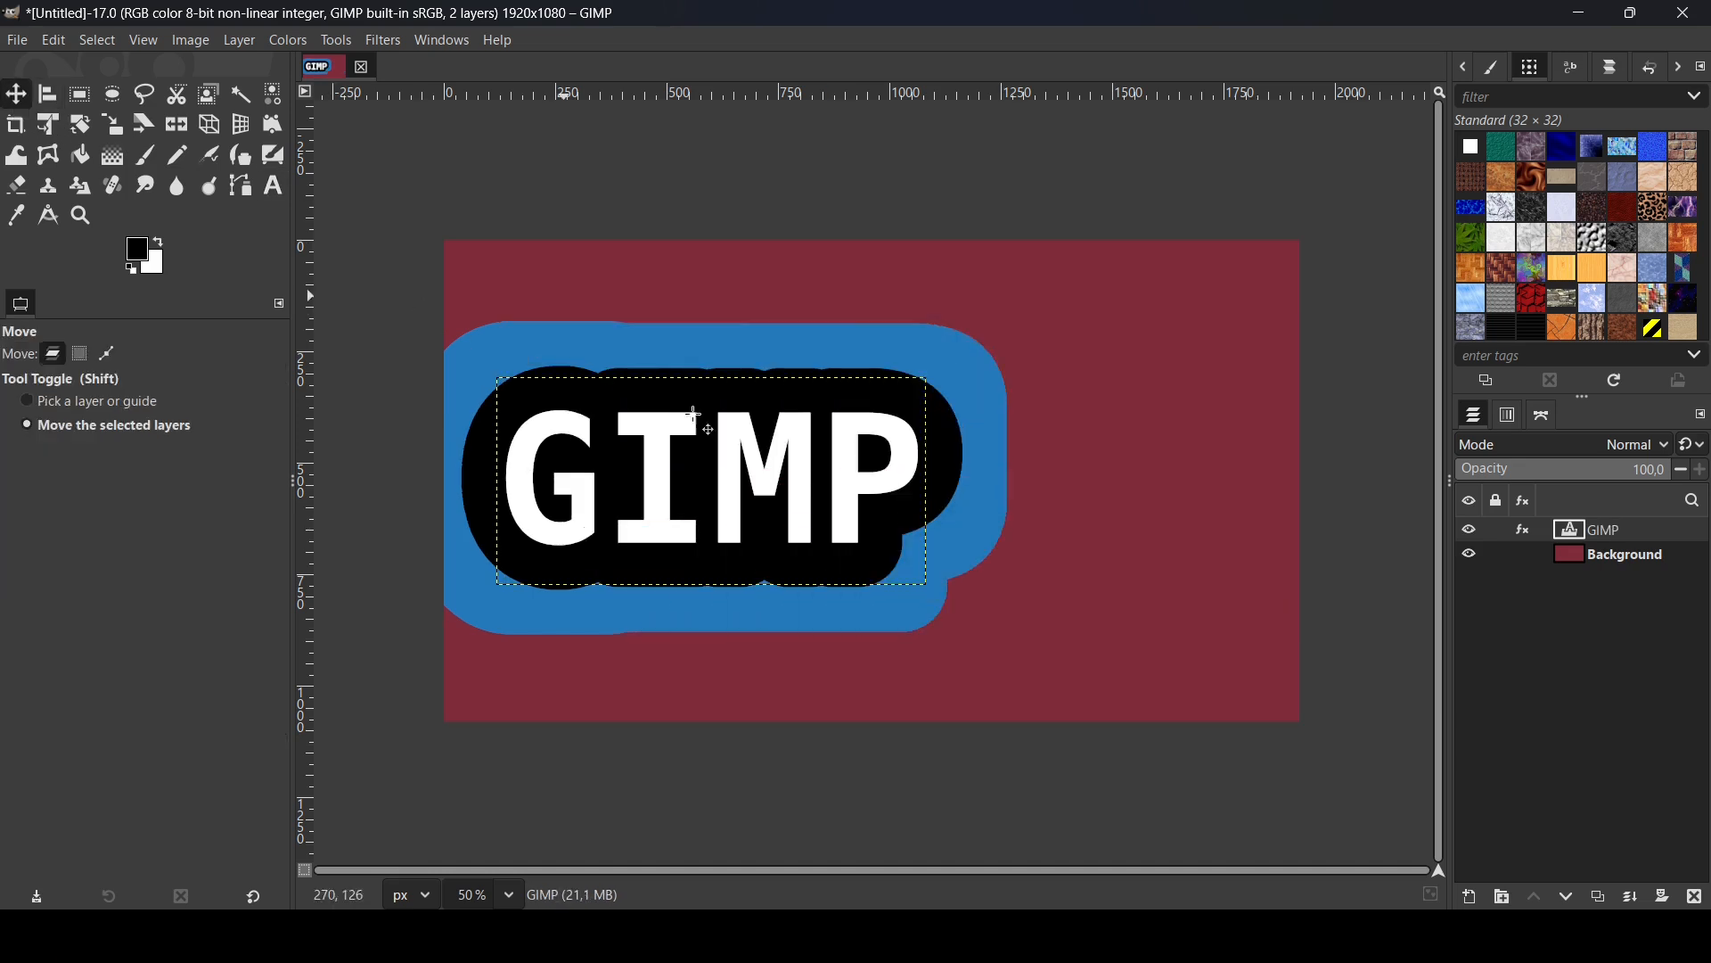
{"action": "left_click_drag", "start_coordinate": [736, 472], "coordinate": [940, 477]}
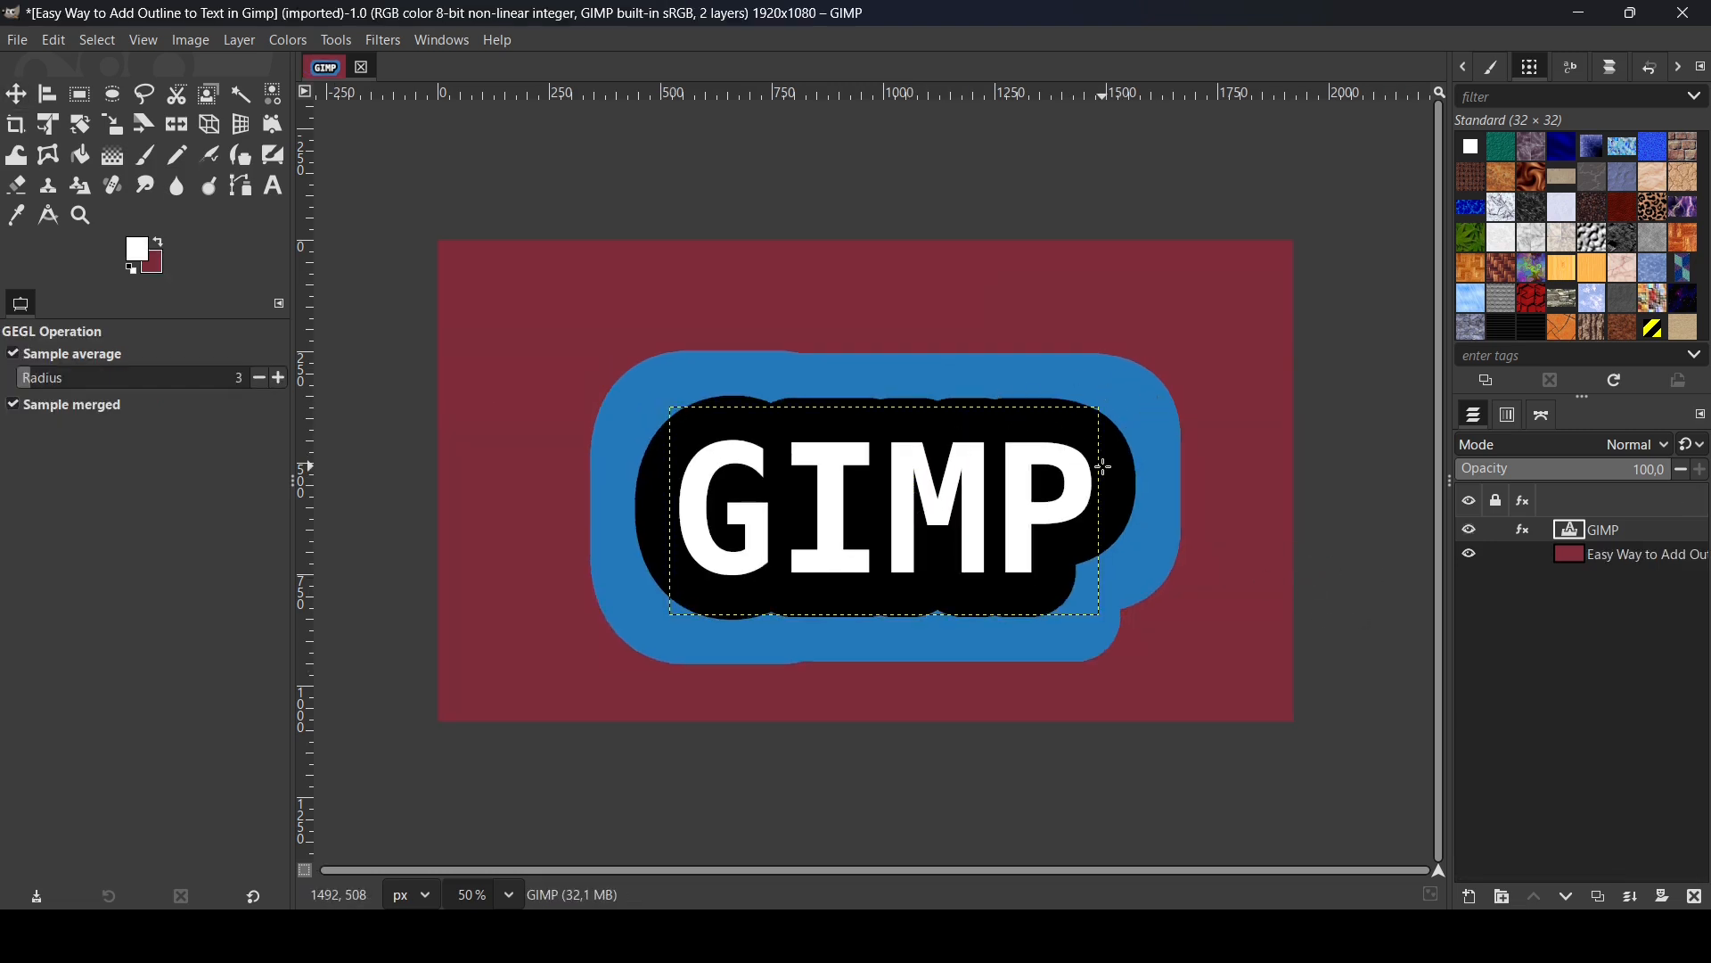
- Edit the text layer's black Drop Shadow effect, setting its grow radius to 29, and apply the change
{"action": "left_click", "coordinate": [1524, 528]}
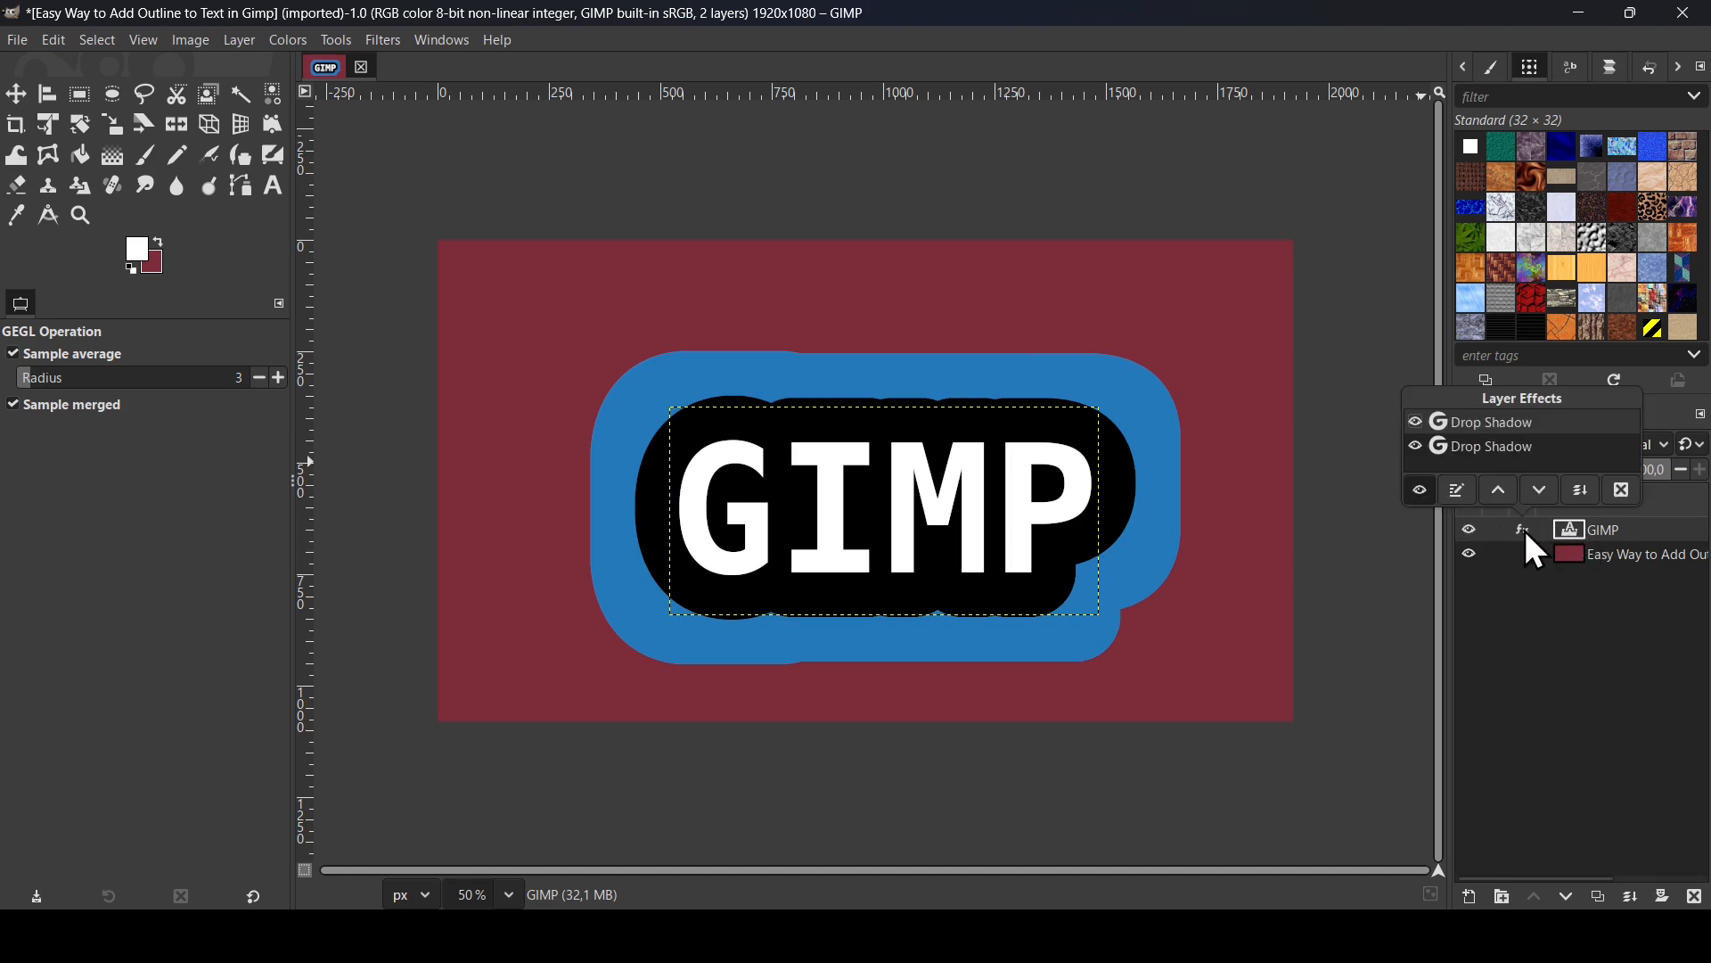
{"action": "double_click", "coordinate": [1509, 448]}
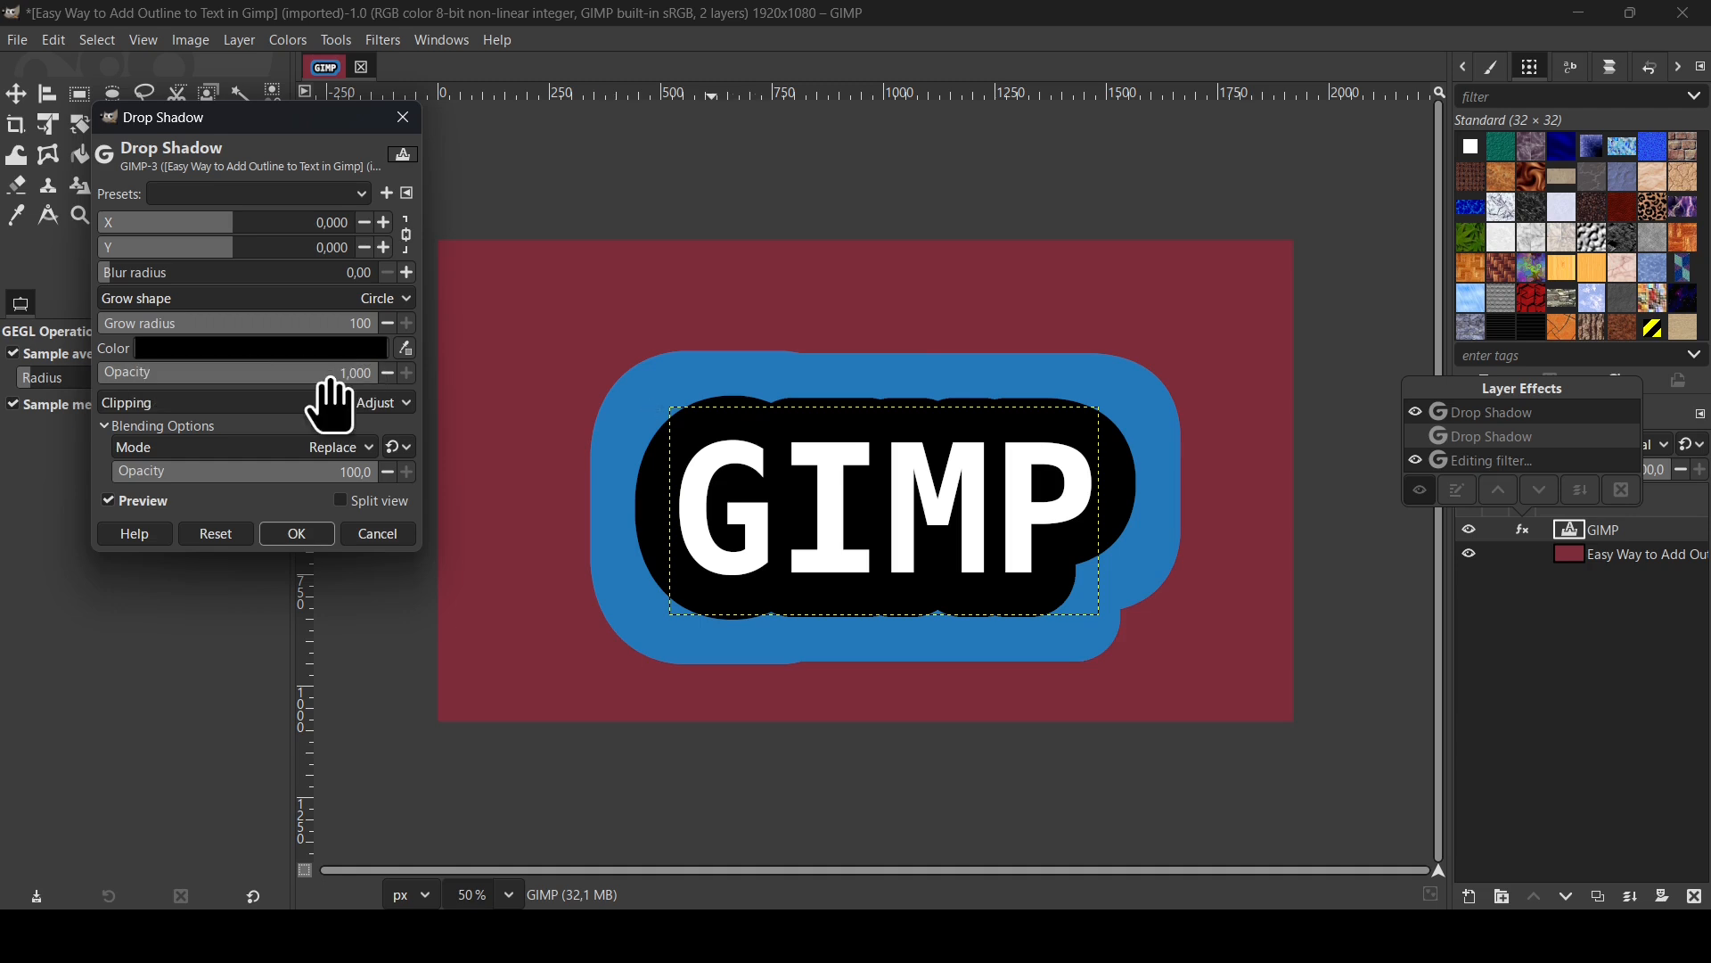
{"action": "left_click_drag", "start_coordinate": [251, 332], "coordinate": [333, 335]}
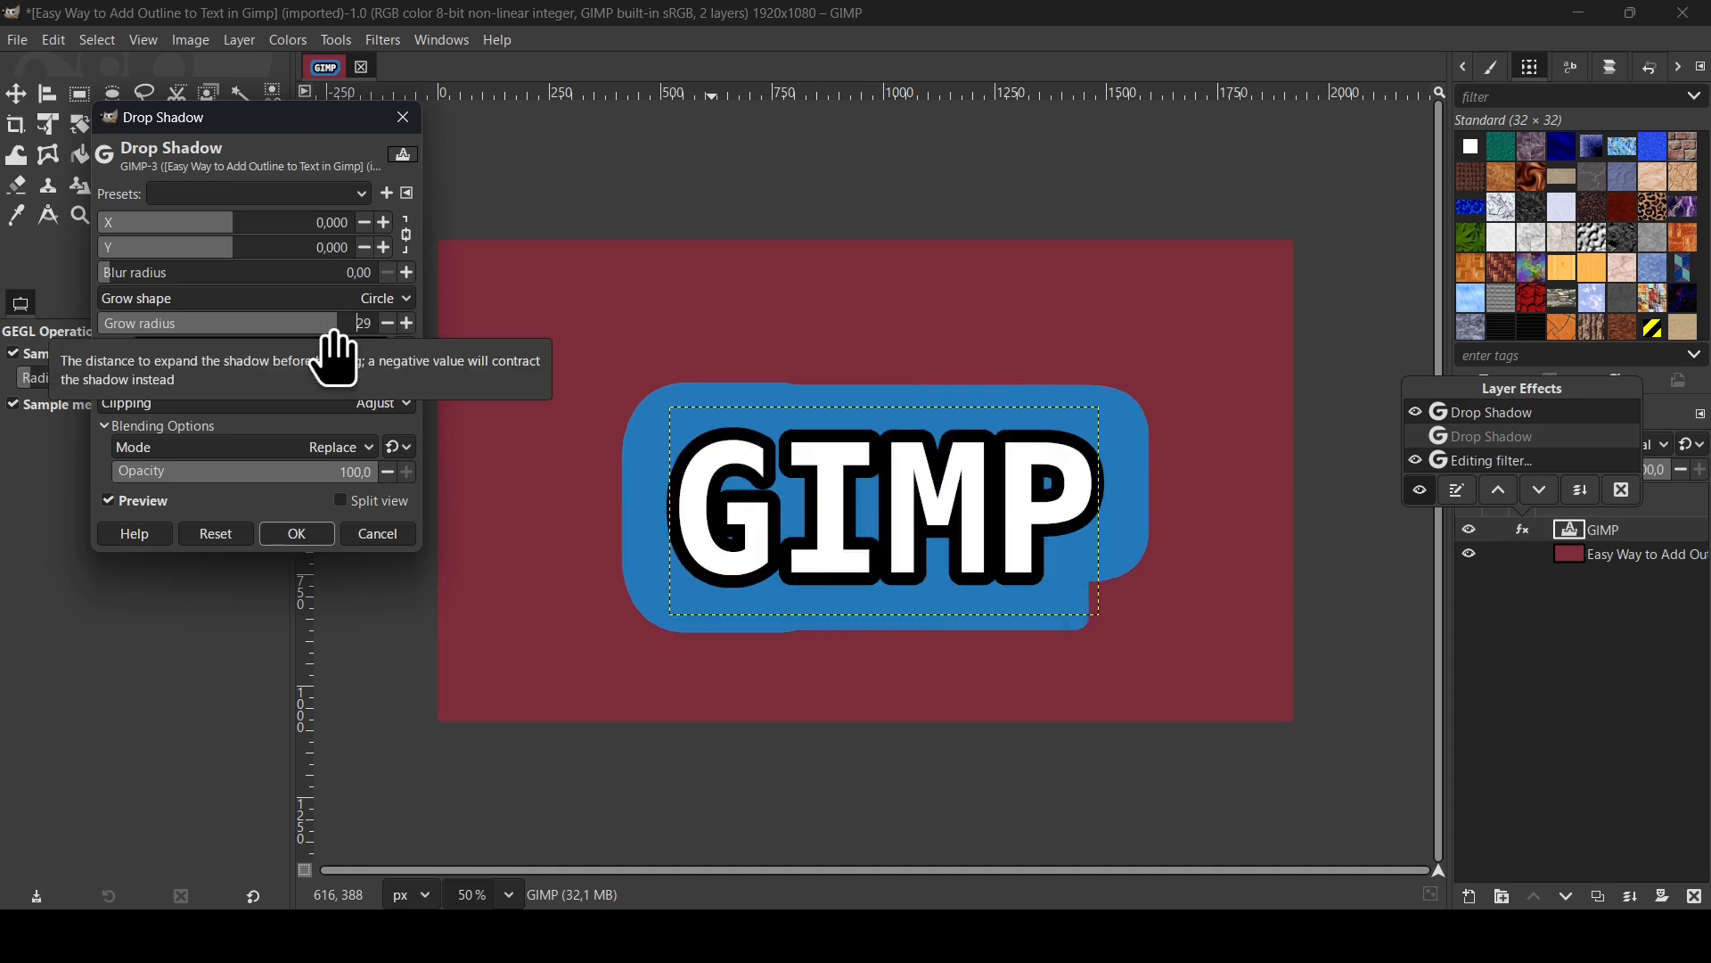
{"action": "left_click", "coordinate": [297, 534]}
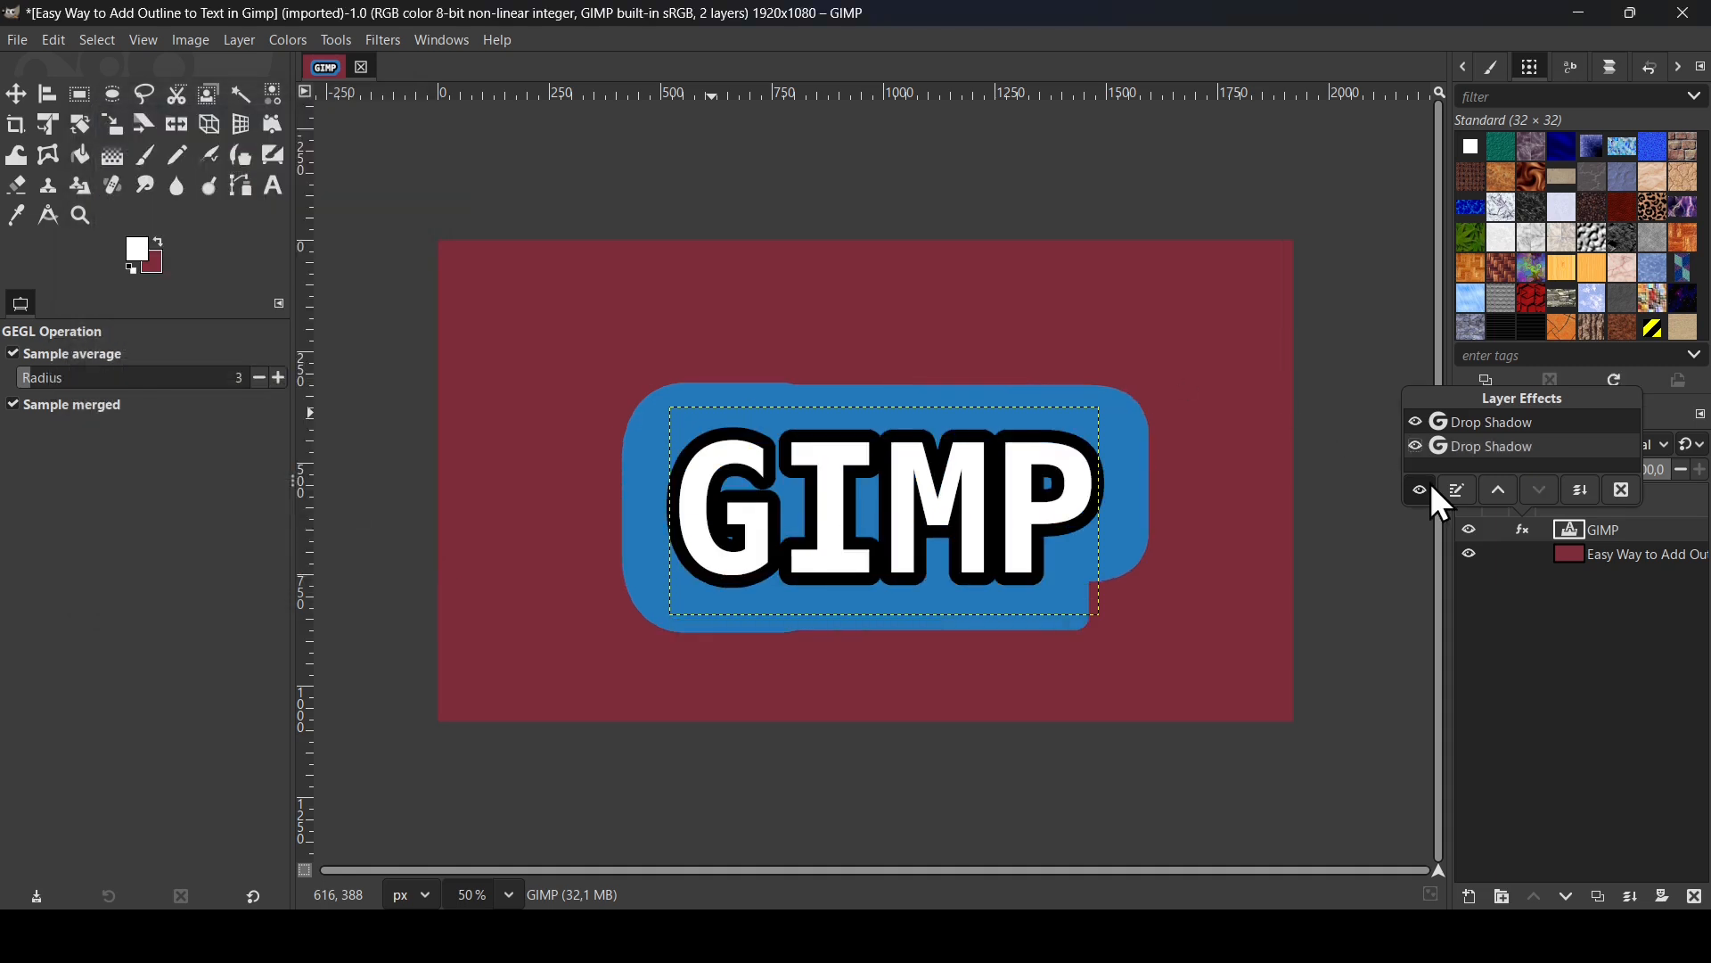
{"action": "double_click", "coordinate": [1498, 447]}
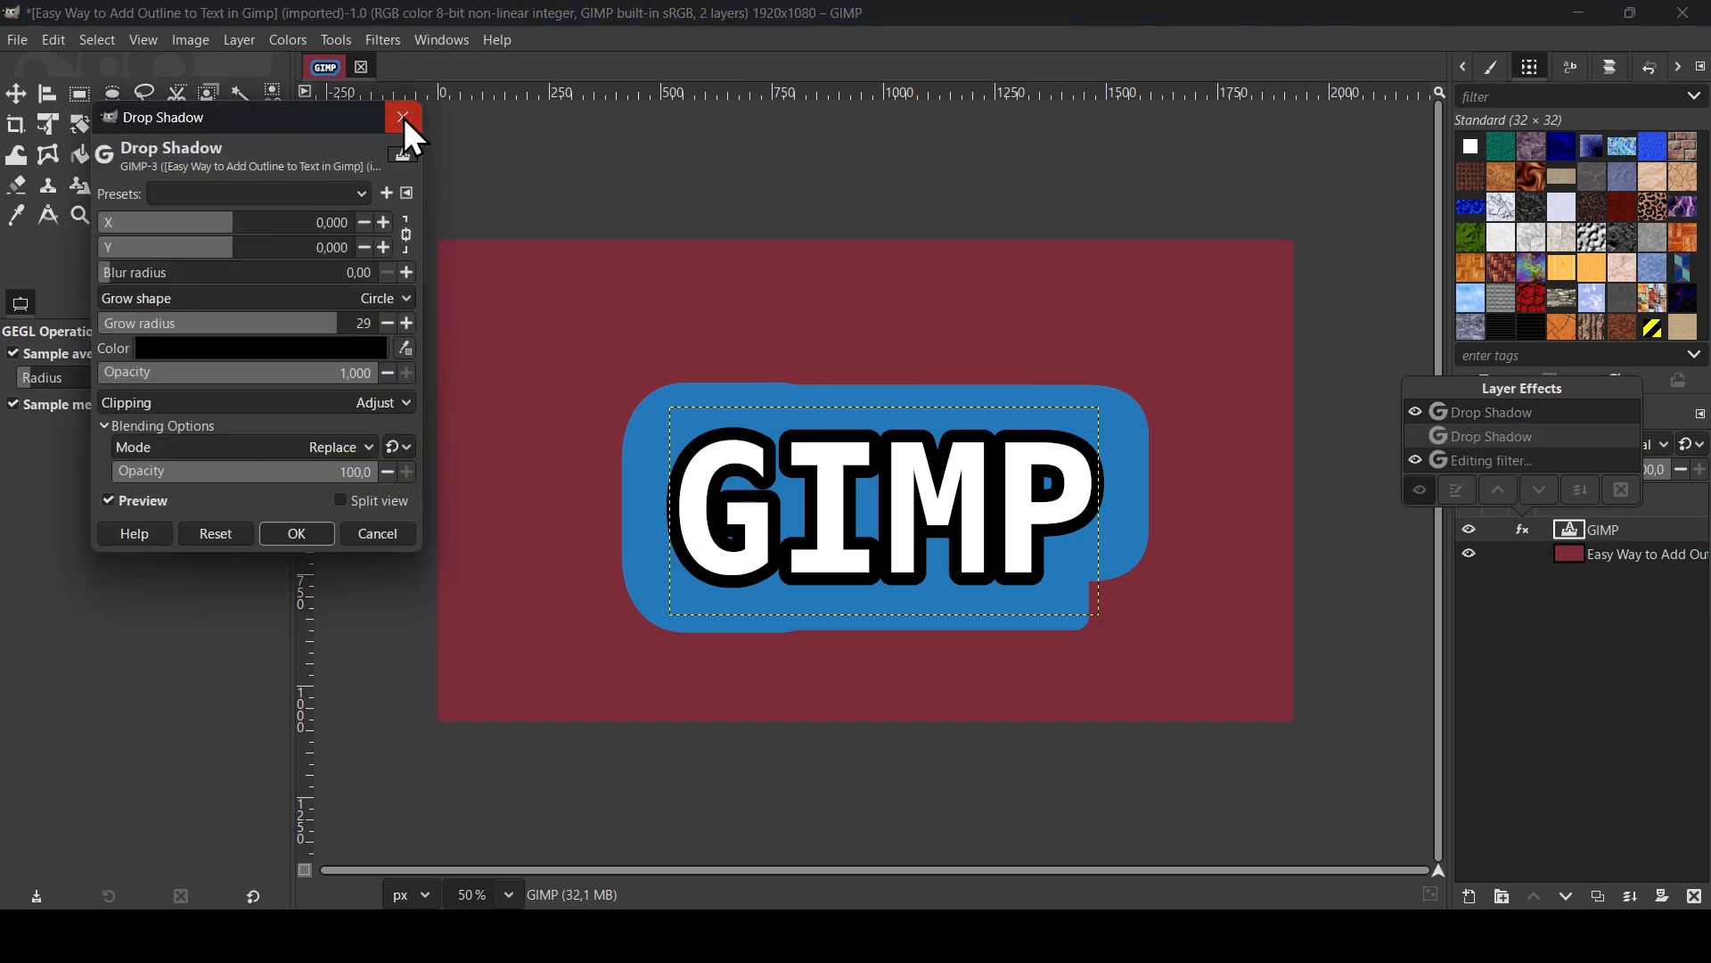
{"action": "left_click", "coordinate": [404, 122]}
- Edit the blue Drop Shadow effect, setting its grow radius to 31 and its grow shape to Diamond, and apply the change
{"action": "double_click", "coordinate": [1479, 421]}
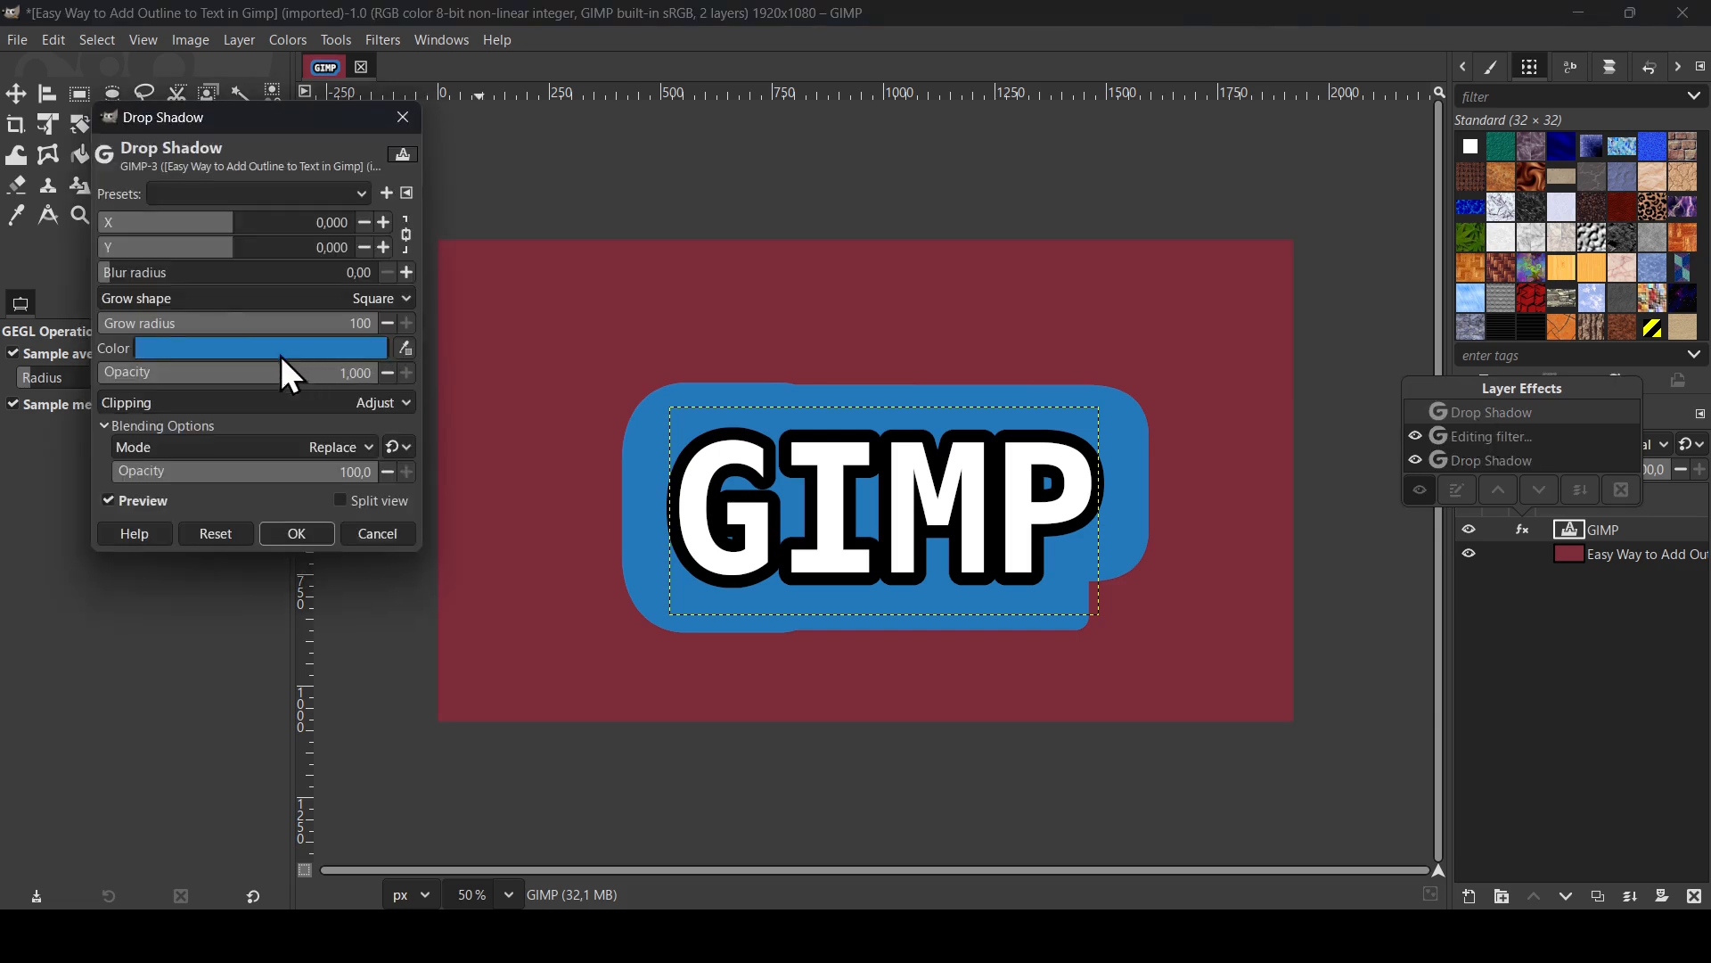
{"action": "left_click", "coordinate": [235, 335]}
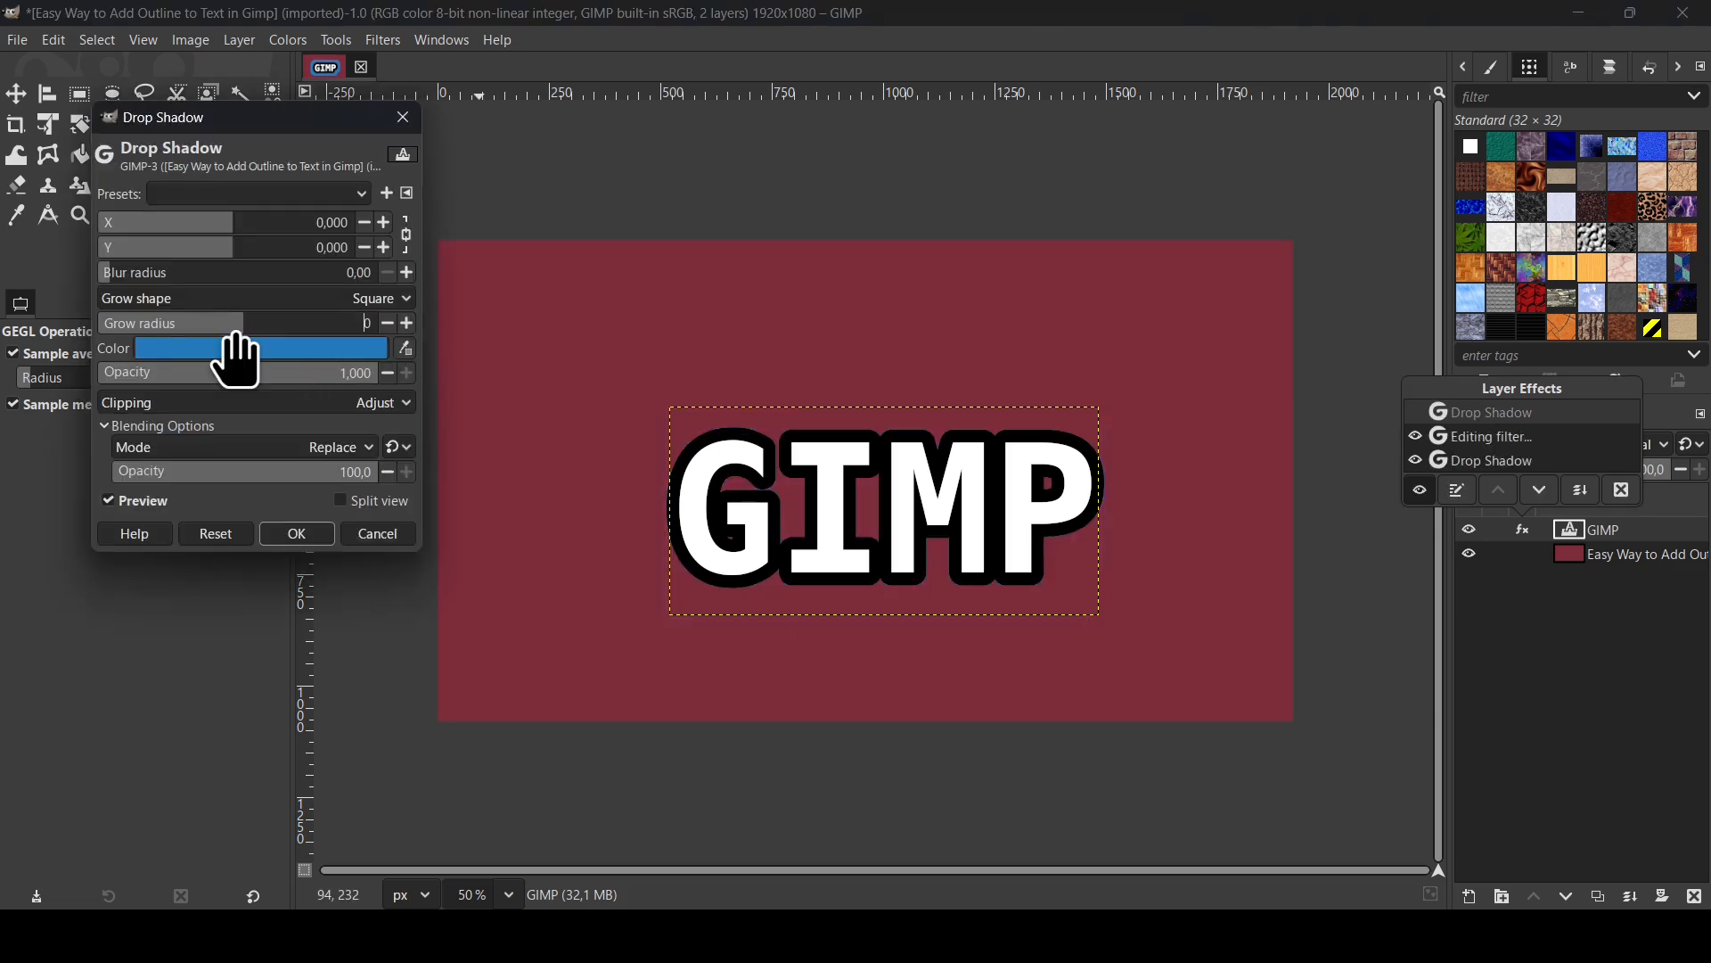
{"action": "left_click", "coordinate": [309, 330]}
{"action": "left_click_drag", "start_coordinate": [308, 330], "coordinate": [338, 337]}
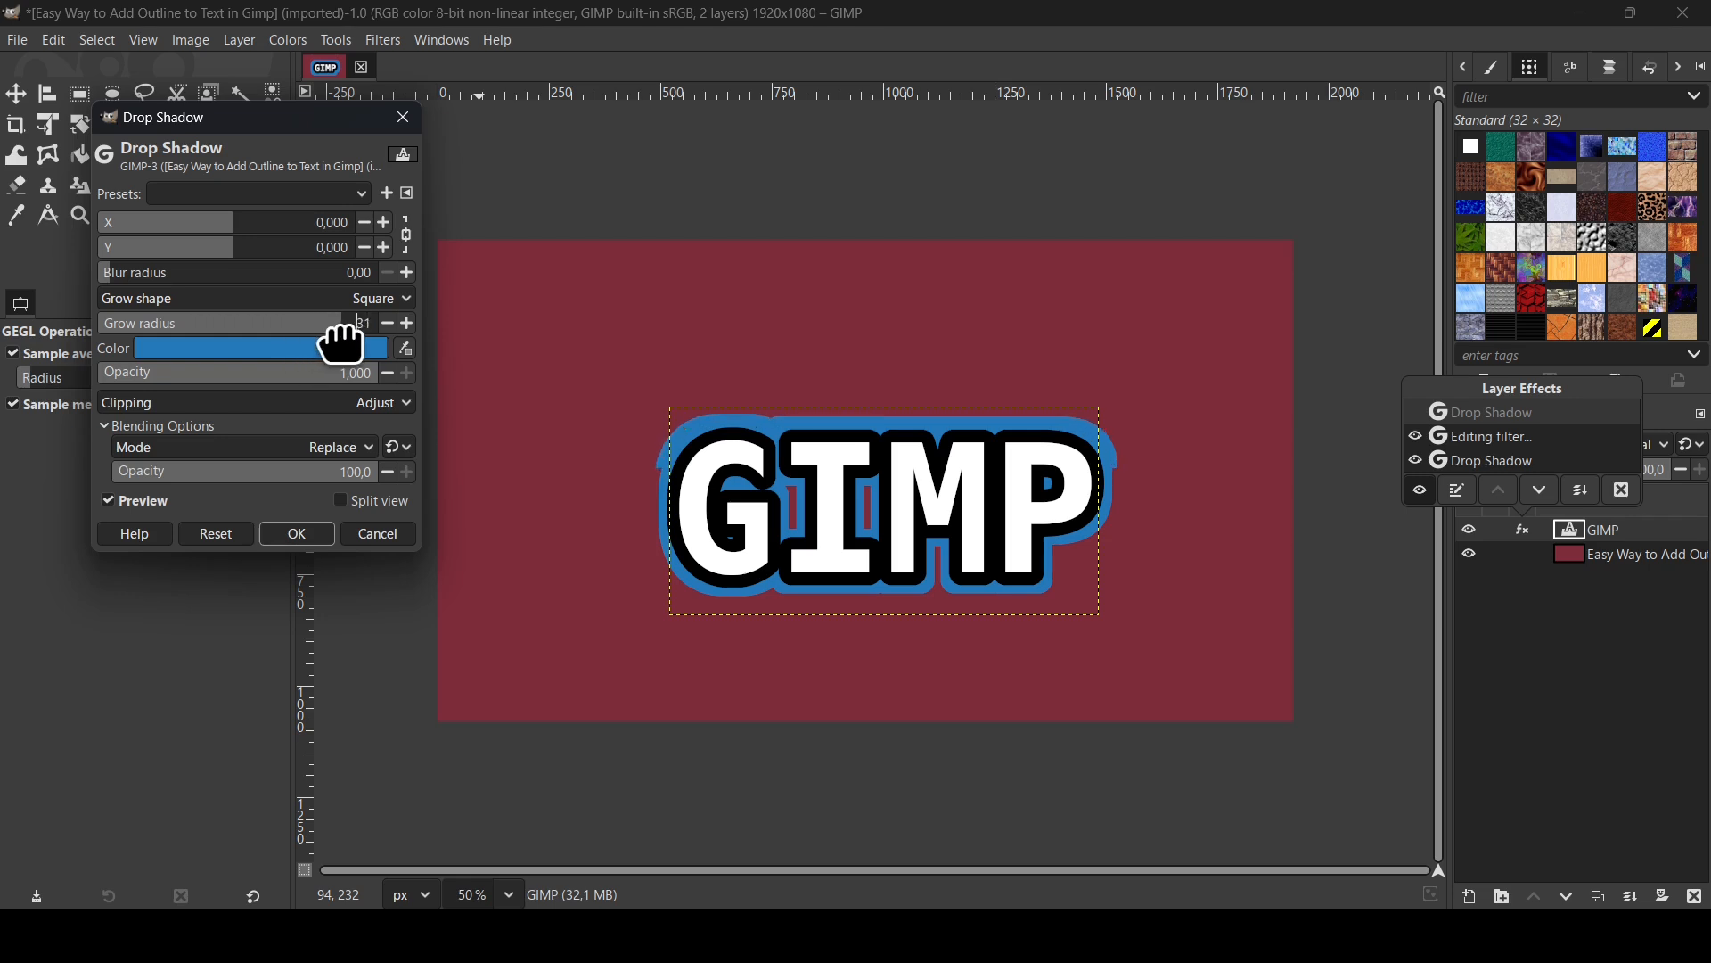
{"action": "left_click", "coordinate": [310, 292]}
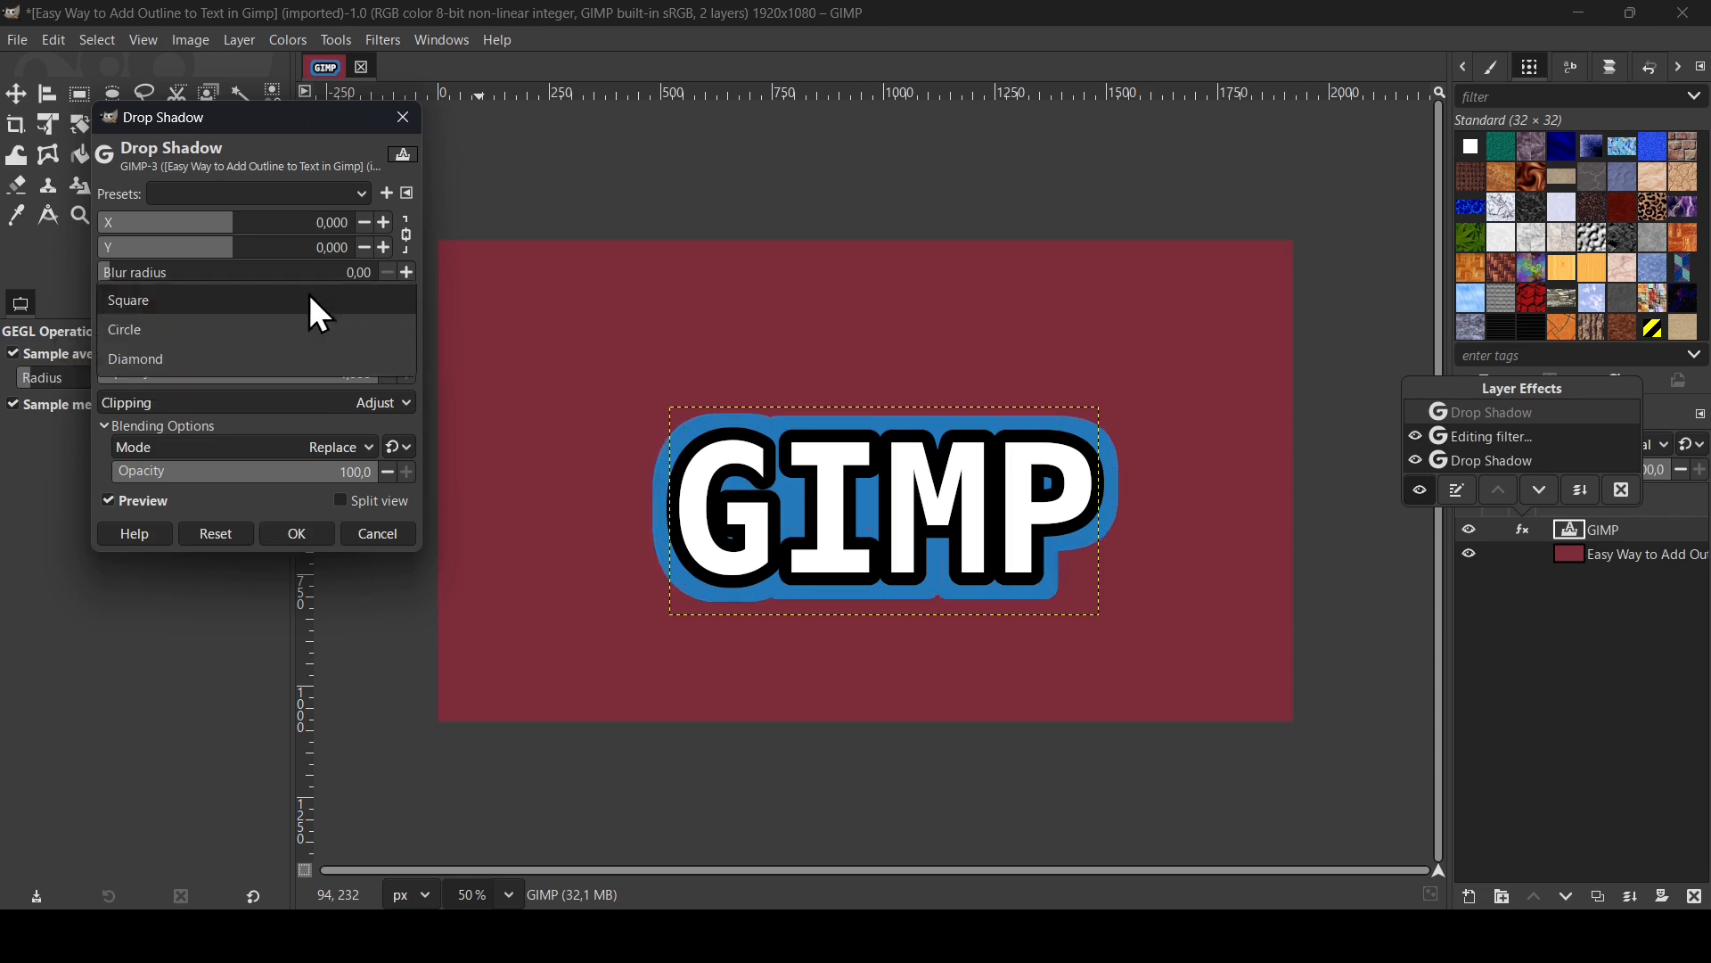
{"action": "left_click", "coordinate": [282, 359]}
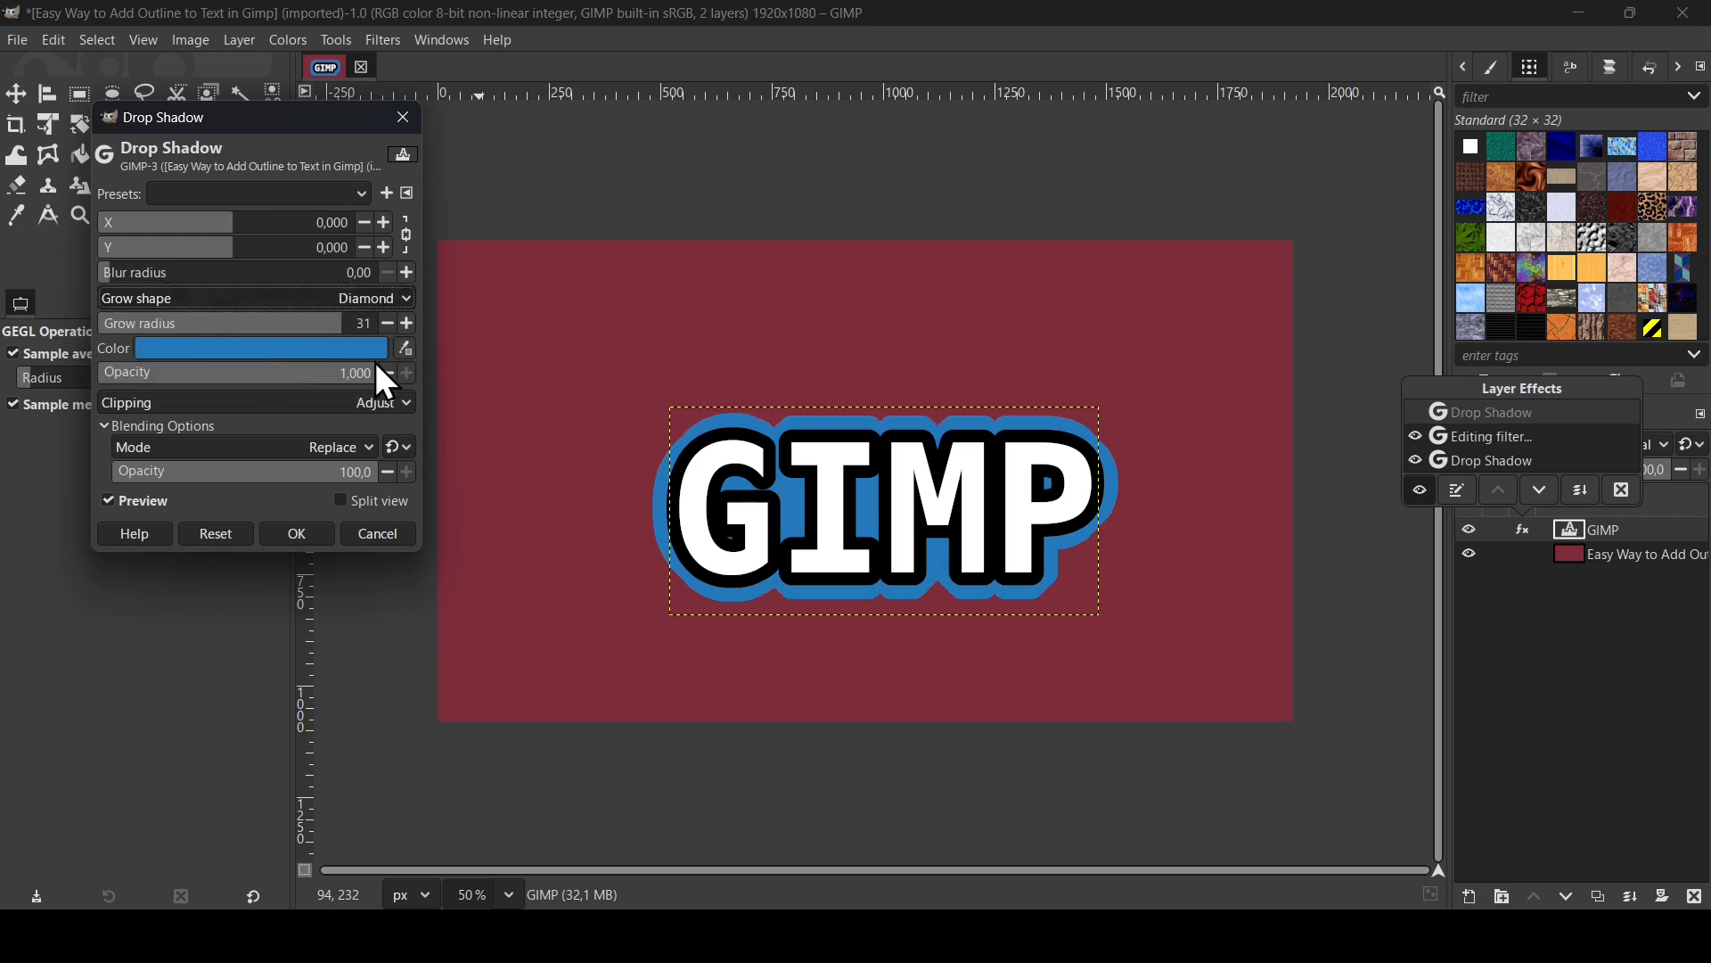
{"action": "left_click", "coordinate": [289, 535]}
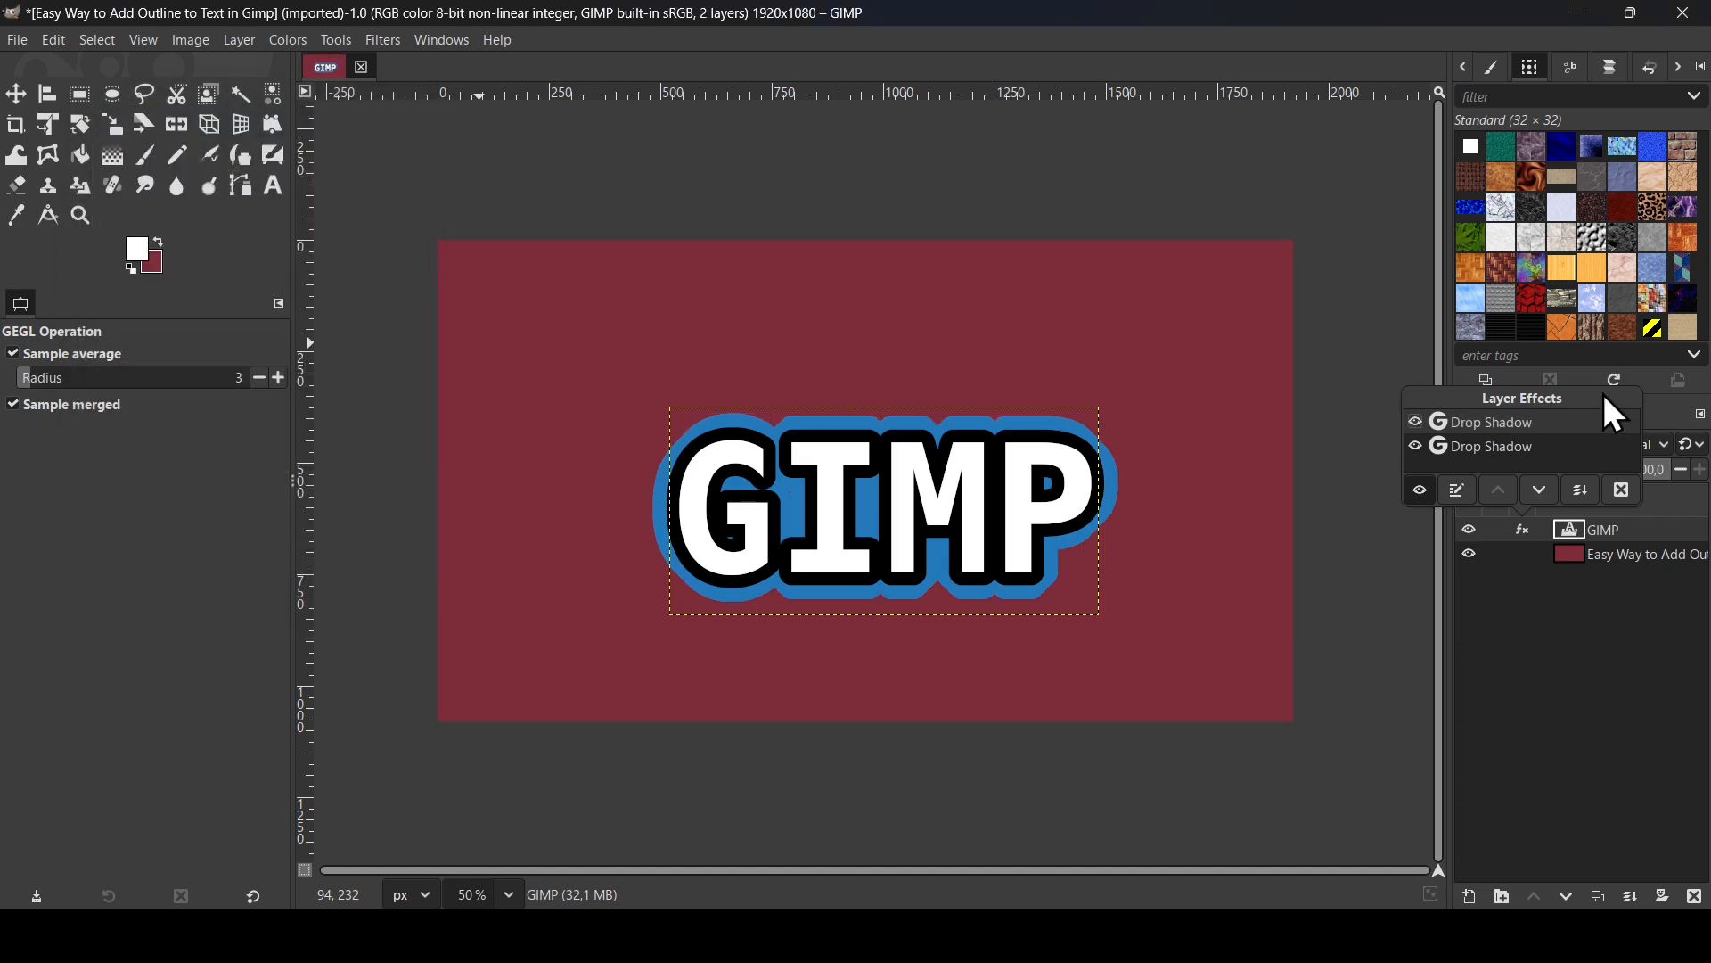